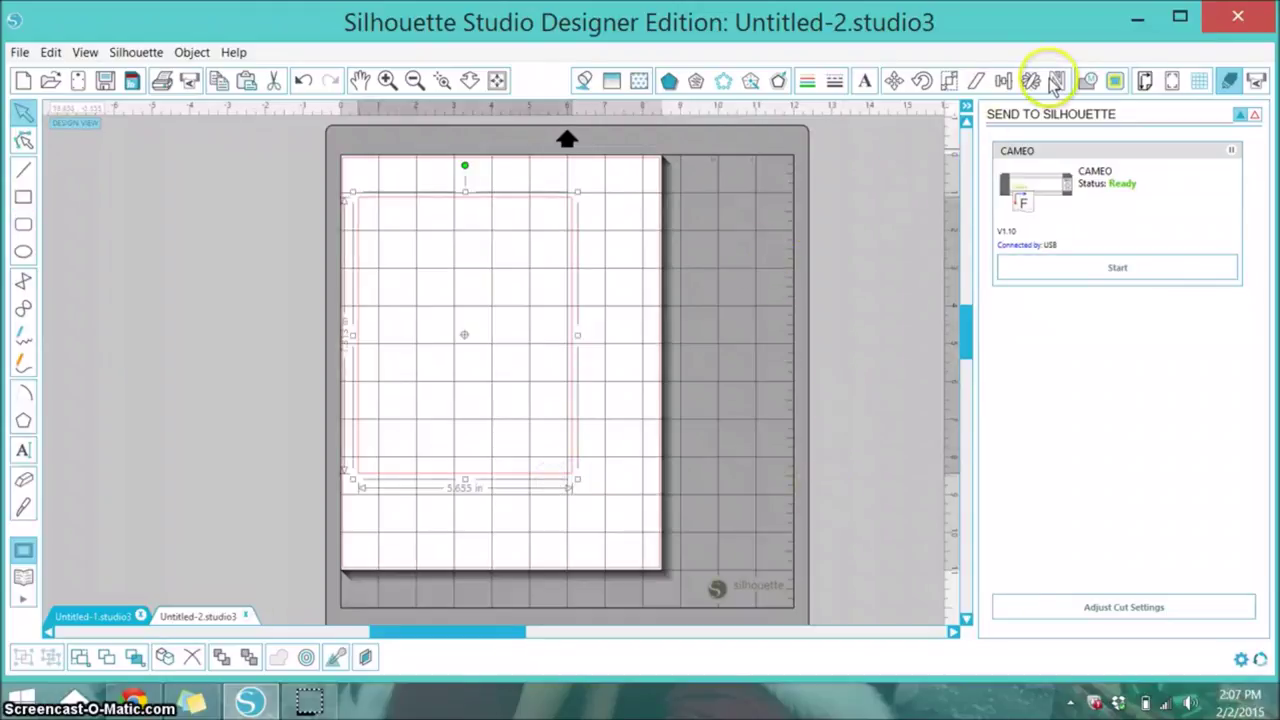
Resize the selected rectangle to 4 in wide by 5.25 in high with its aspect ratio unlocked.
click(949, 86)
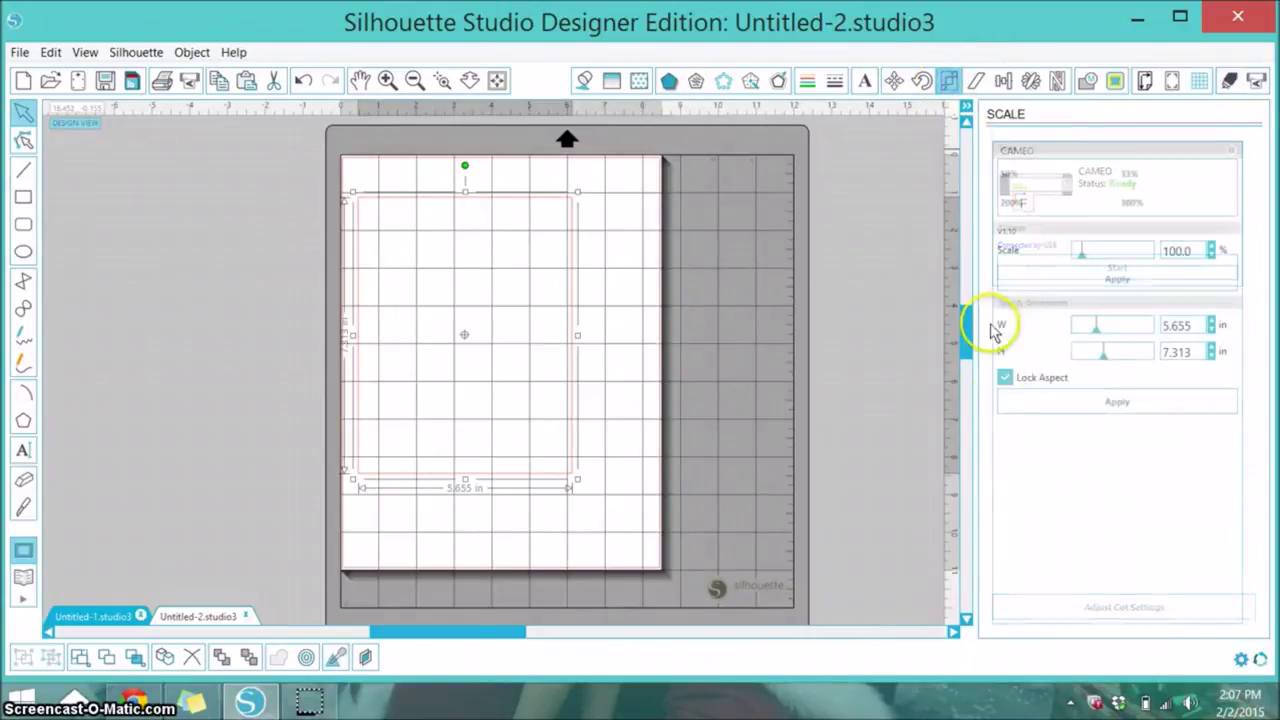
click(1005, 379)
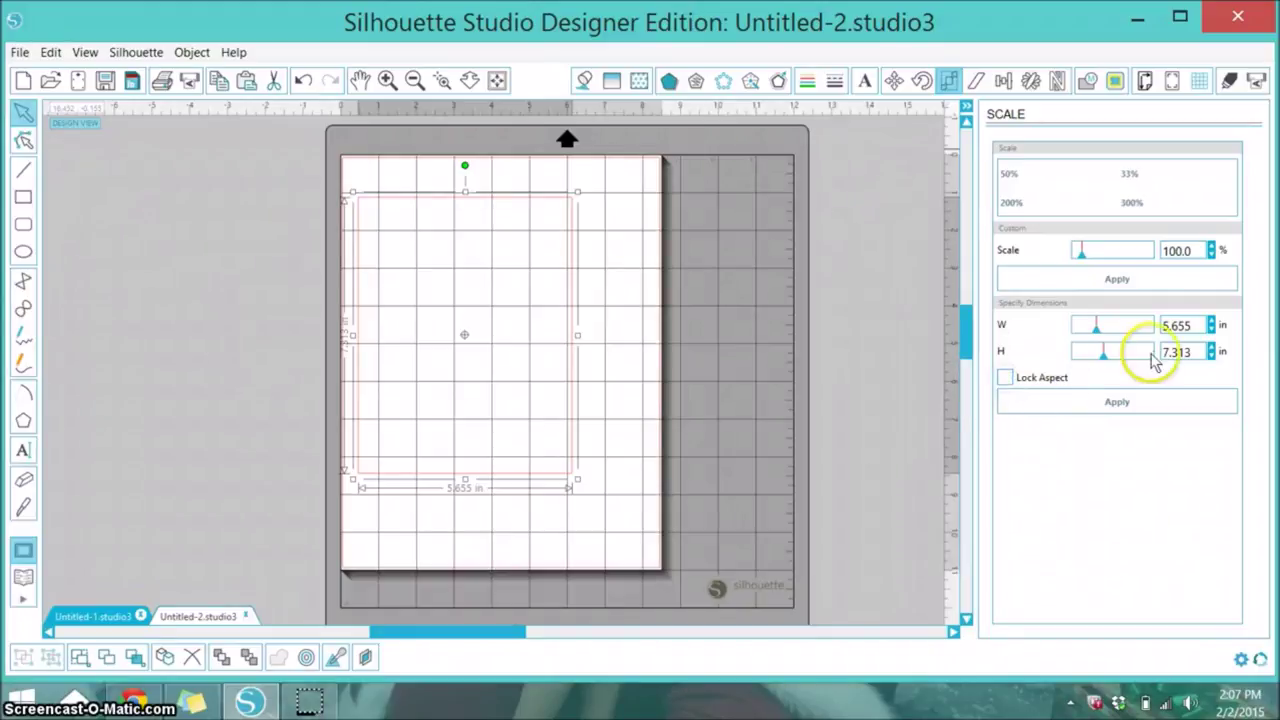
double_click(1195, 325)
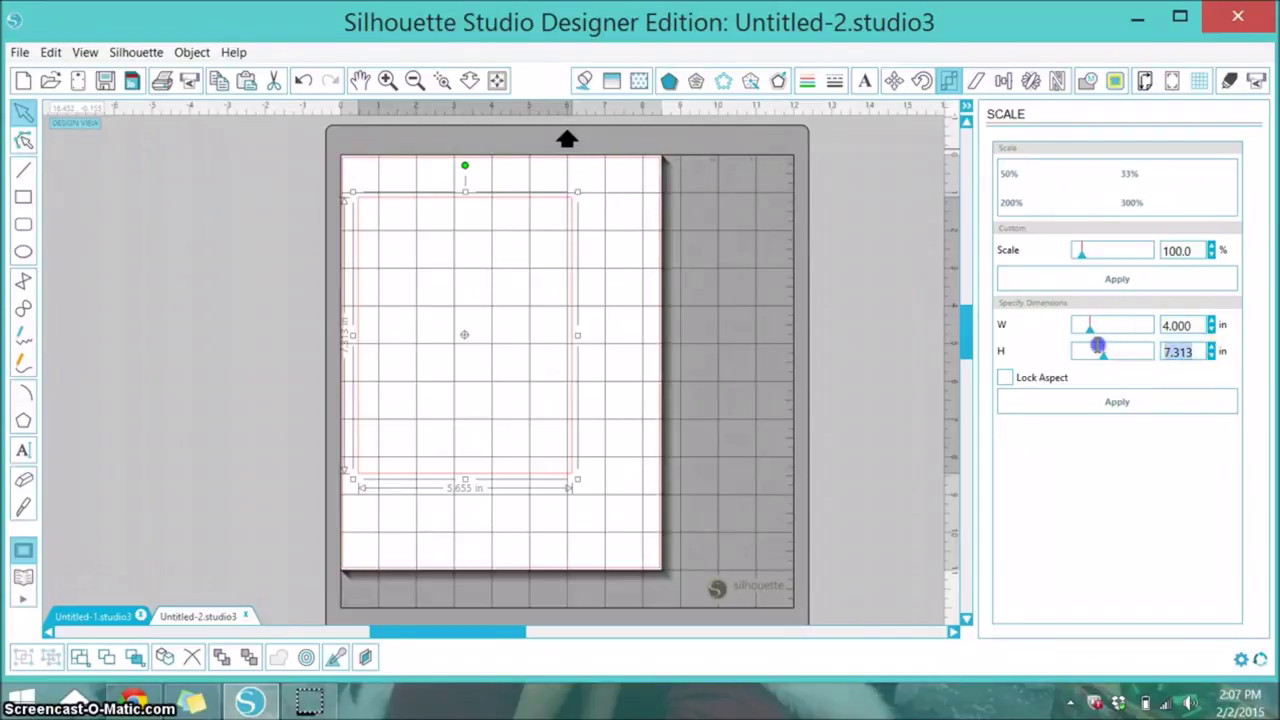
text(5.25)
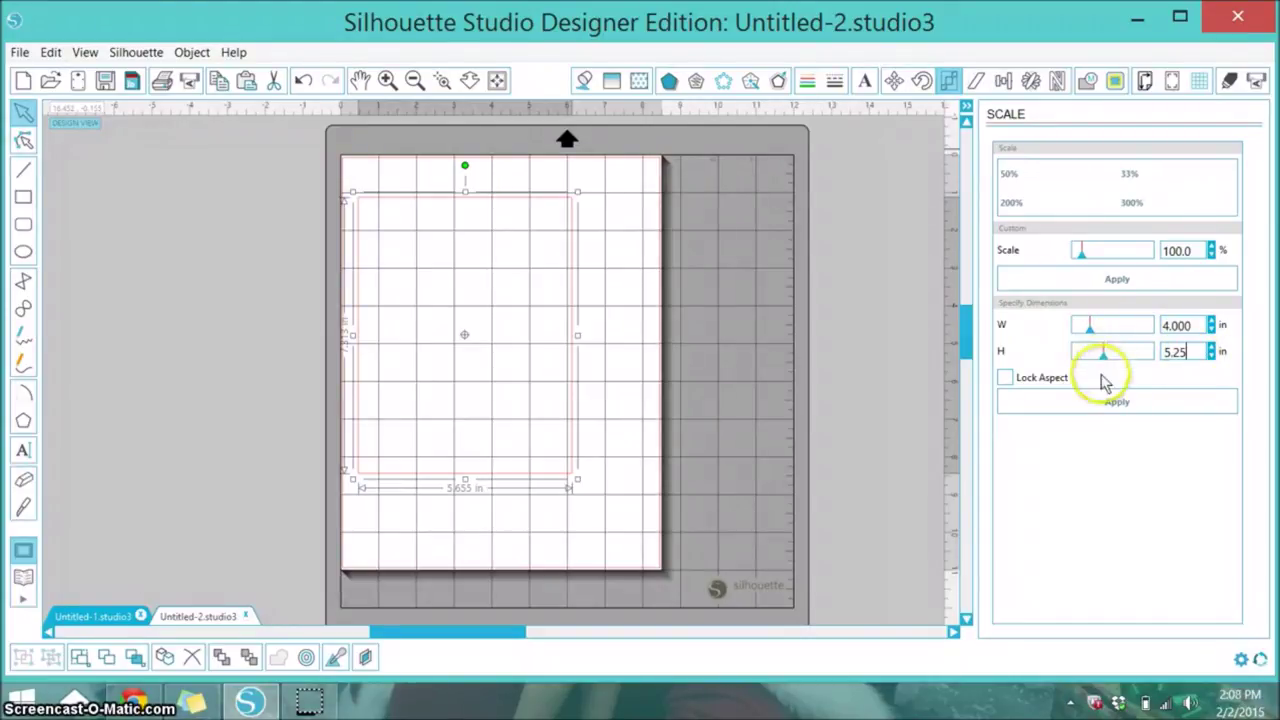
click(1085, 402)
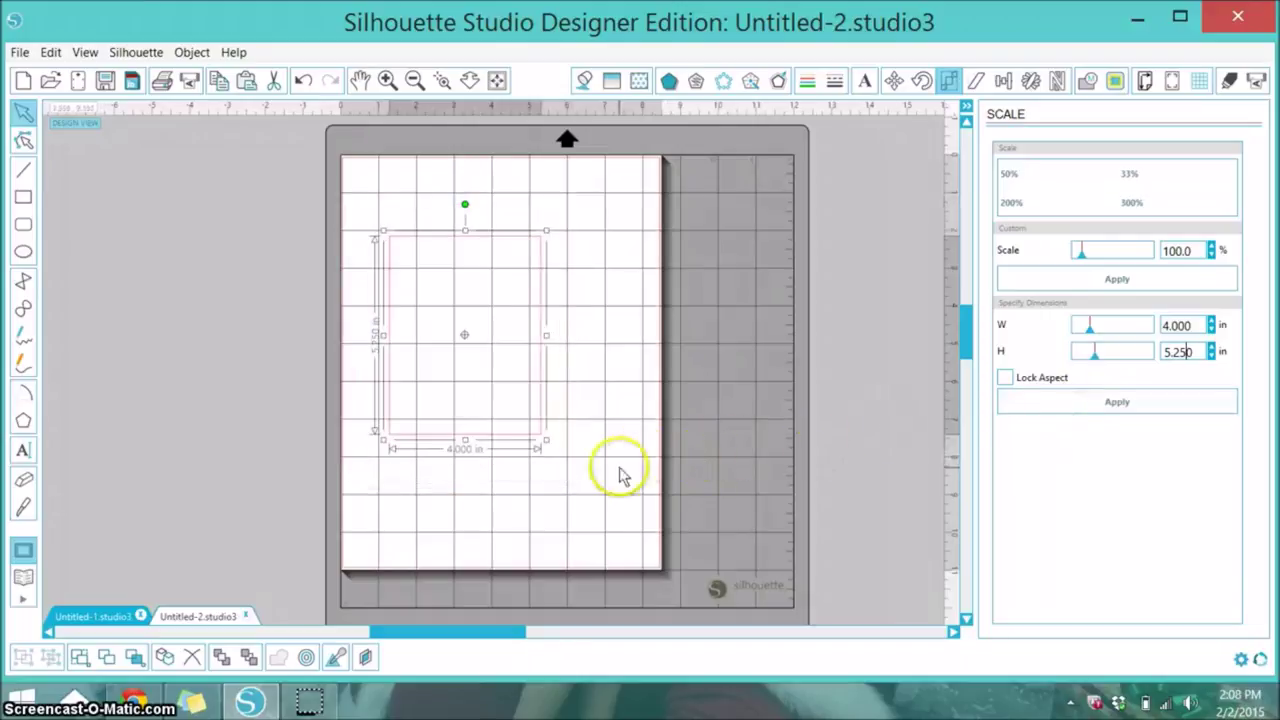
Fill the rectangle with the pink and white horizontal stripe pattern.
click(643, 84)
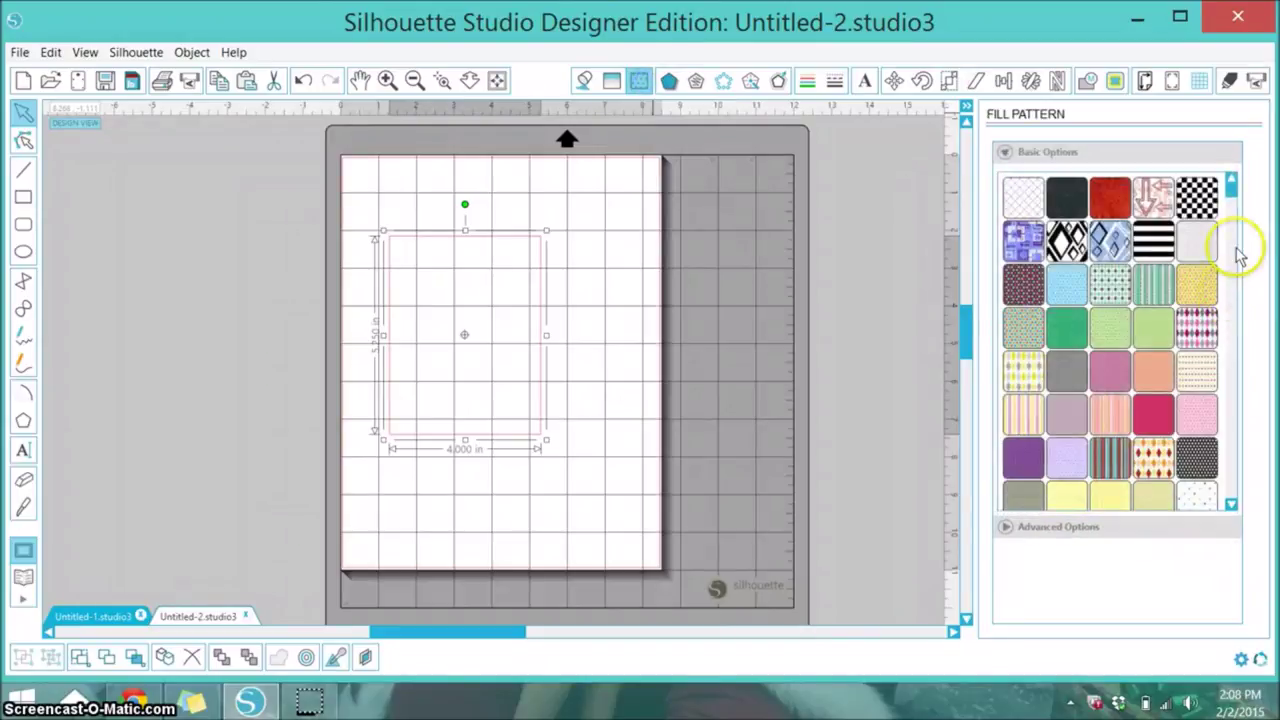
drag(1230, 195, 1232, 428)
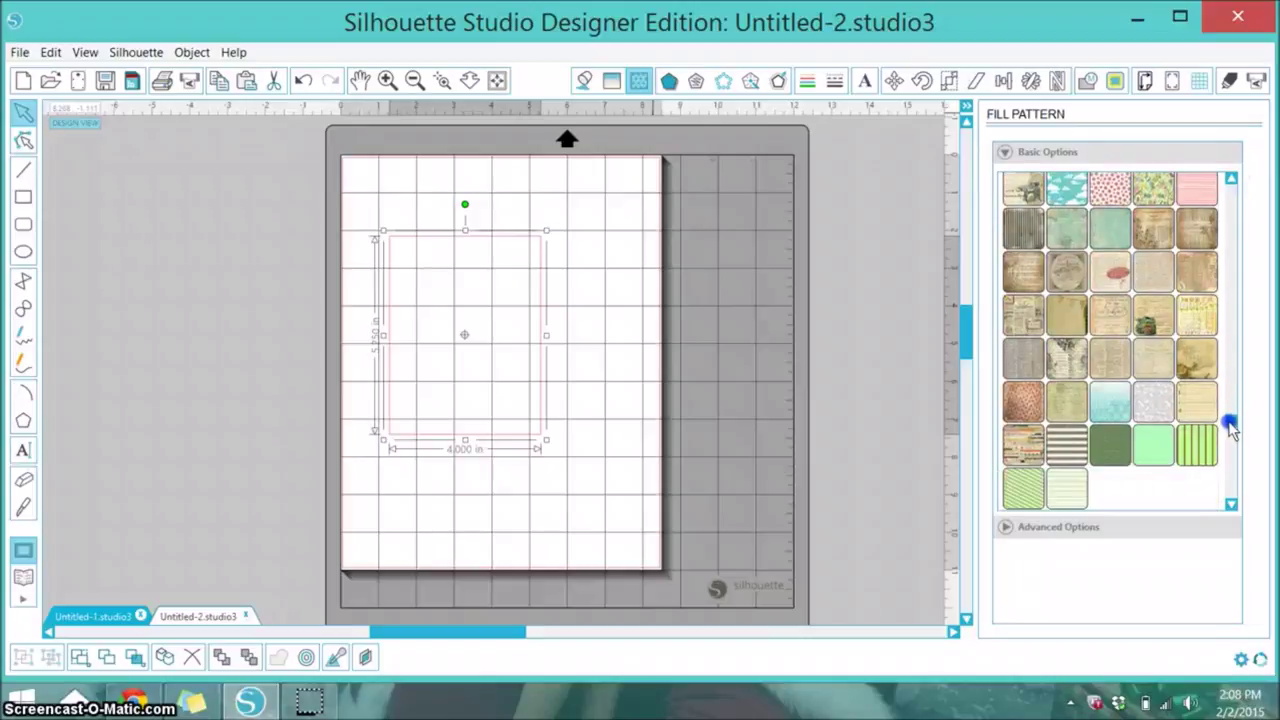
click(1196, 200)
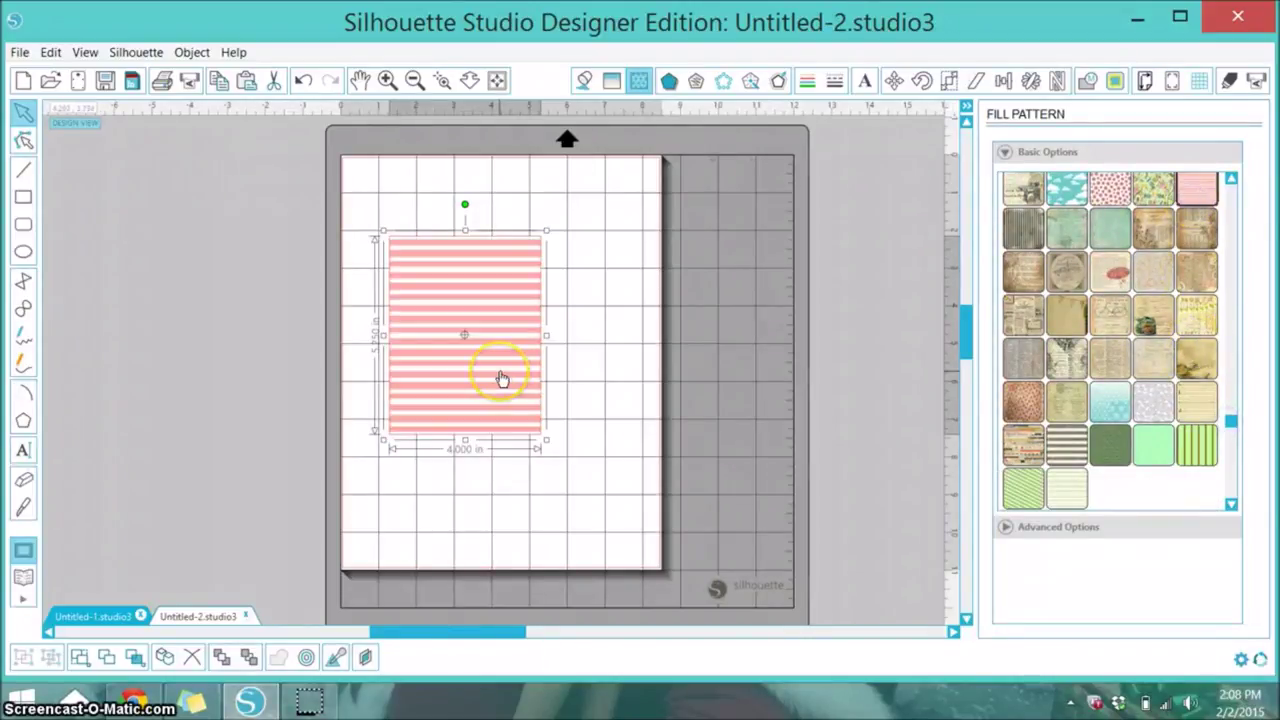
Scale the rectangle's stripe pattern to 150.7% and set its transparency to 43.9%.
click(1008, 530)
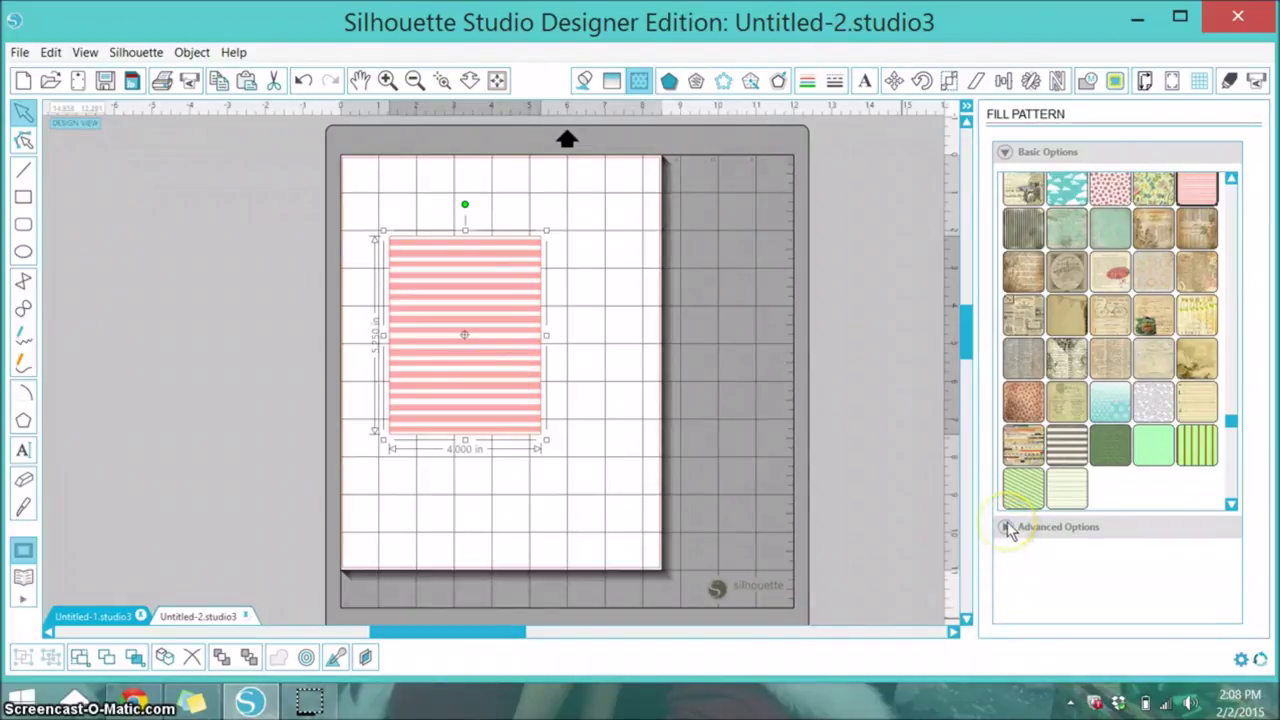
click(1094, 551)
scroll(1088, 560, down, 2)
scroll(1092, 562, down, 4)
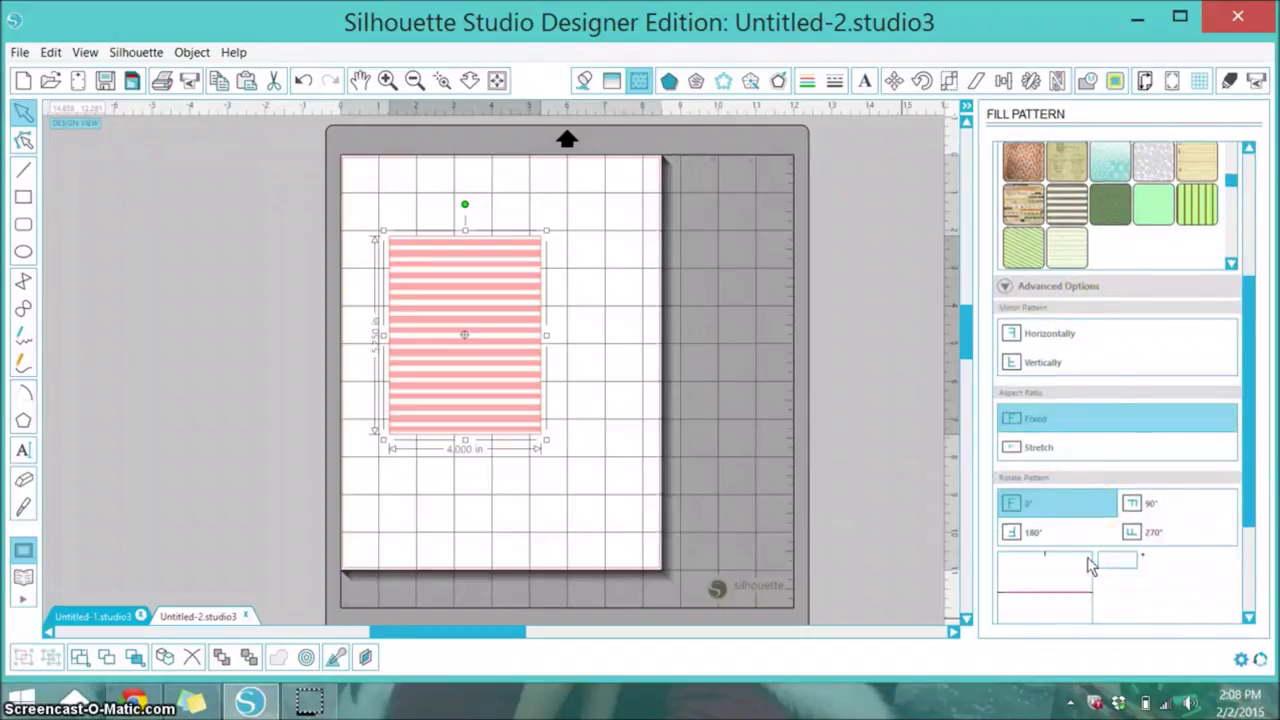
click(1094, 545)
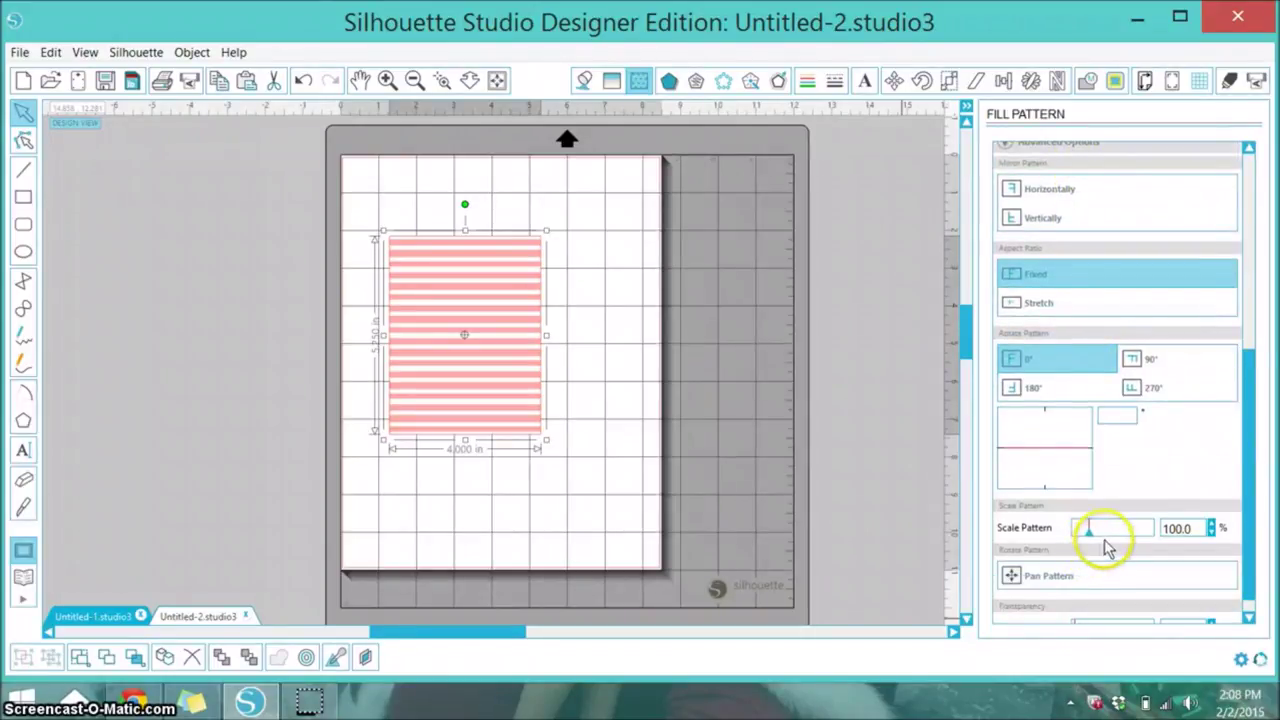
drag(1096, 533, 1098, 535)
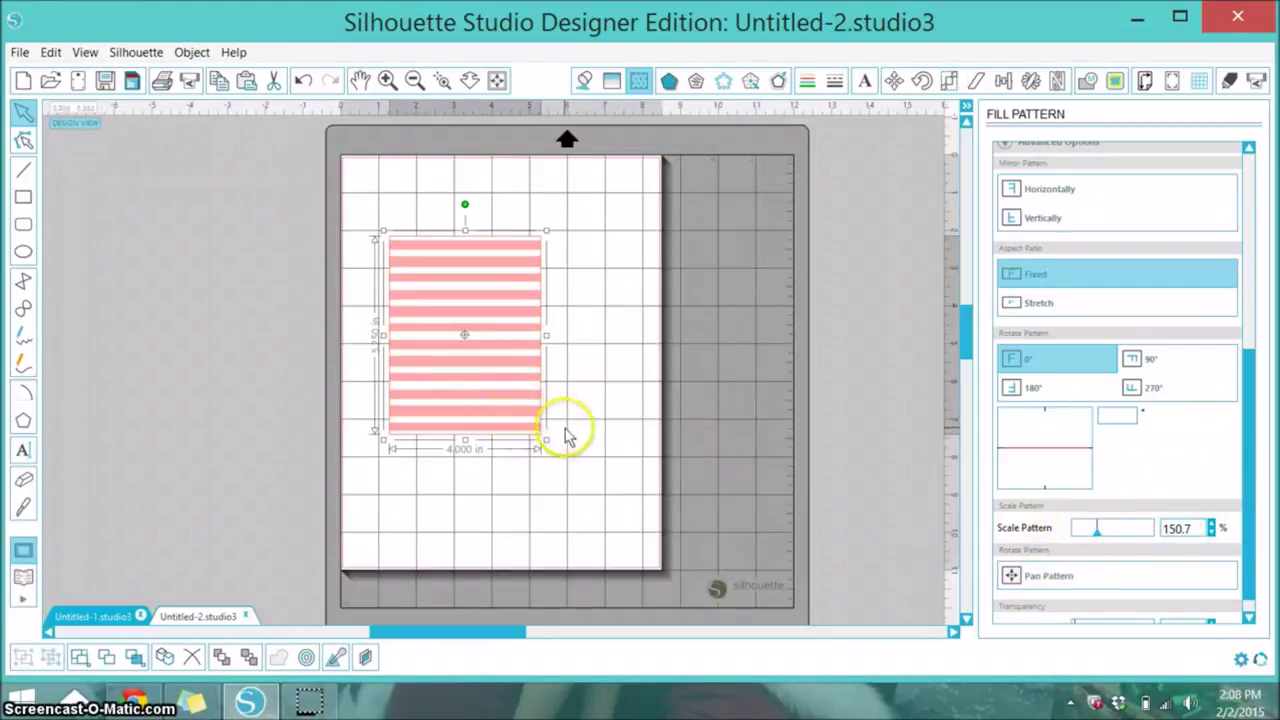
scroll(1160, 545, down, 1)
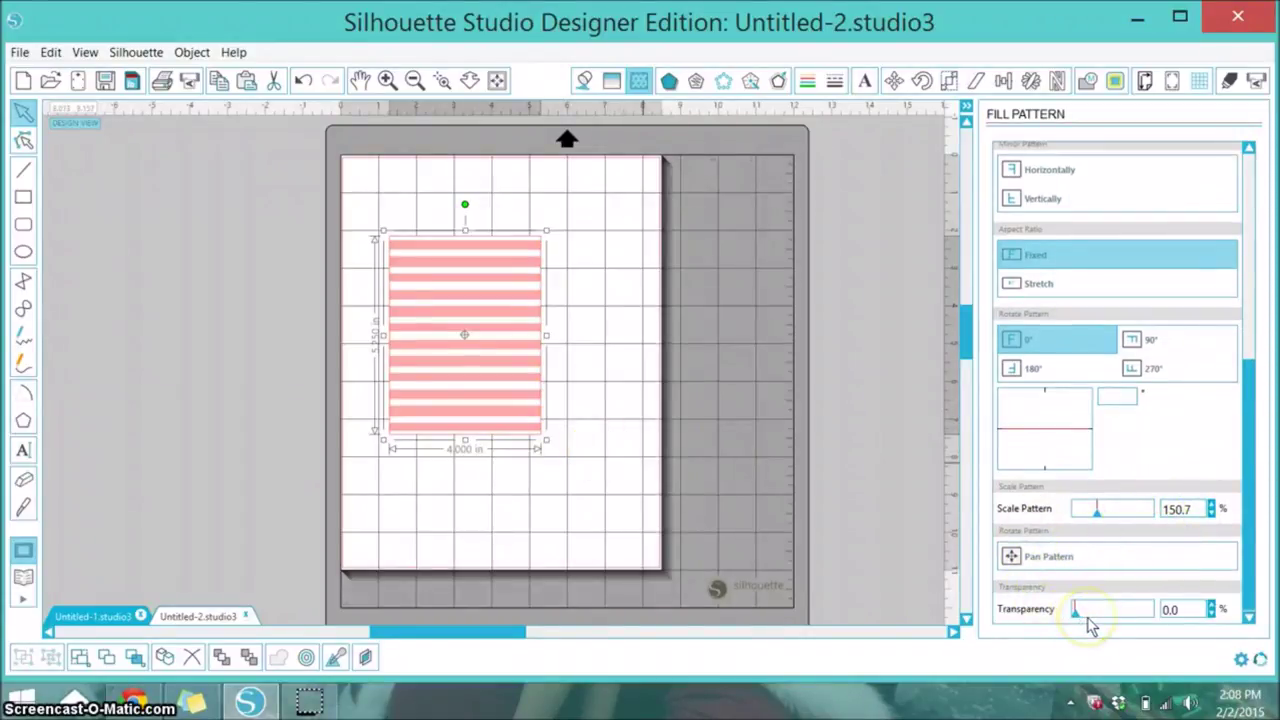
drag(1086, 622, 1096, 615)
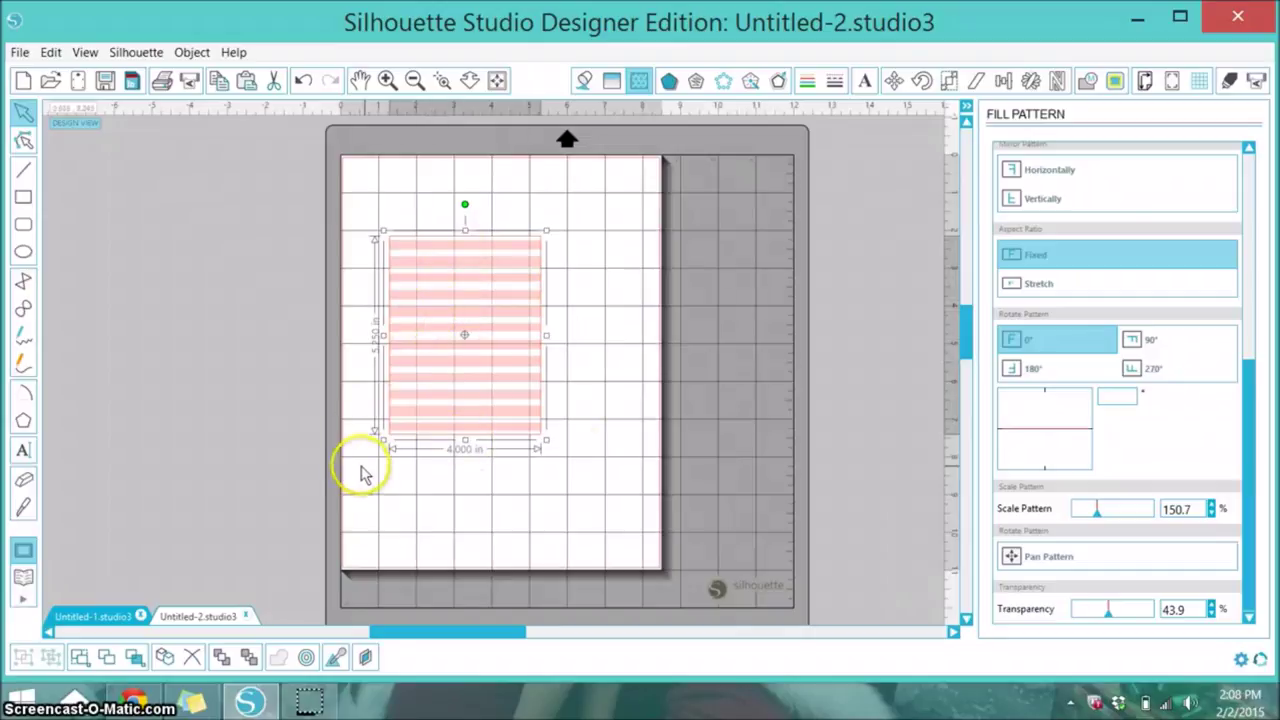
Insert the Happy V-Day saying from the library's Words/Sayings folder and place it beside the page.
click(24, 580)
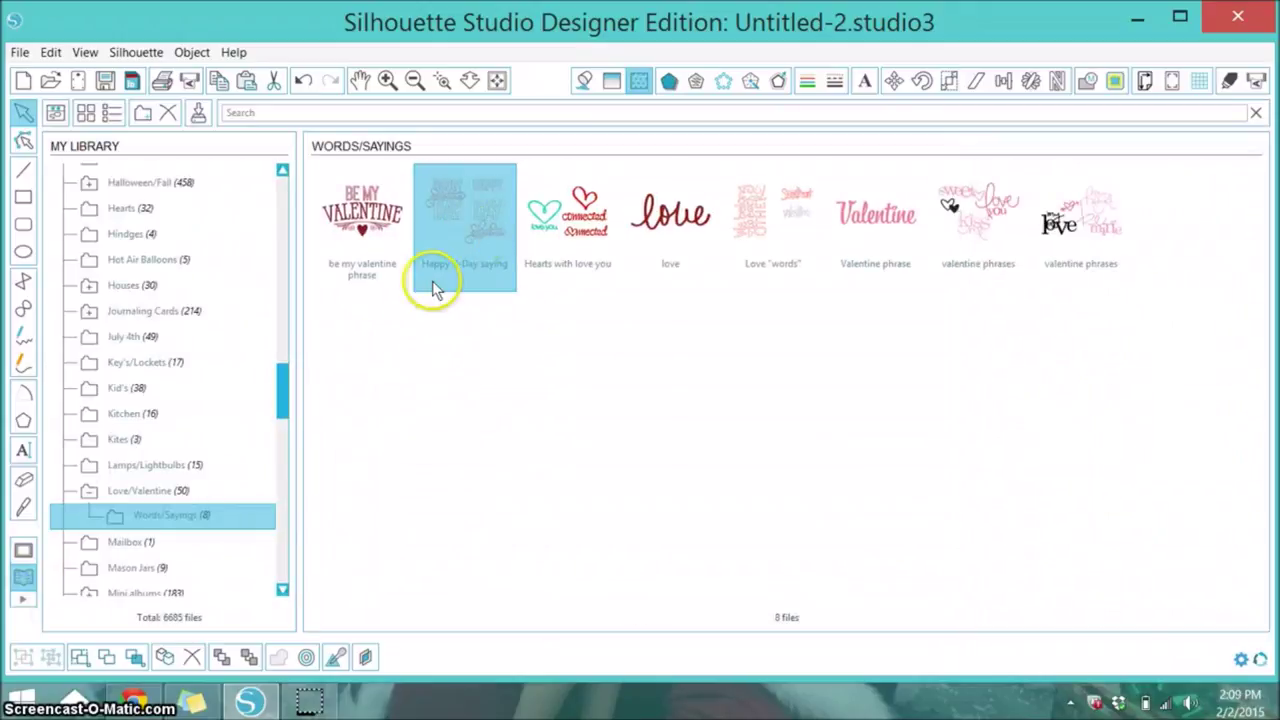
double_click(480, 232)
drag(503, 243, 106, 251)
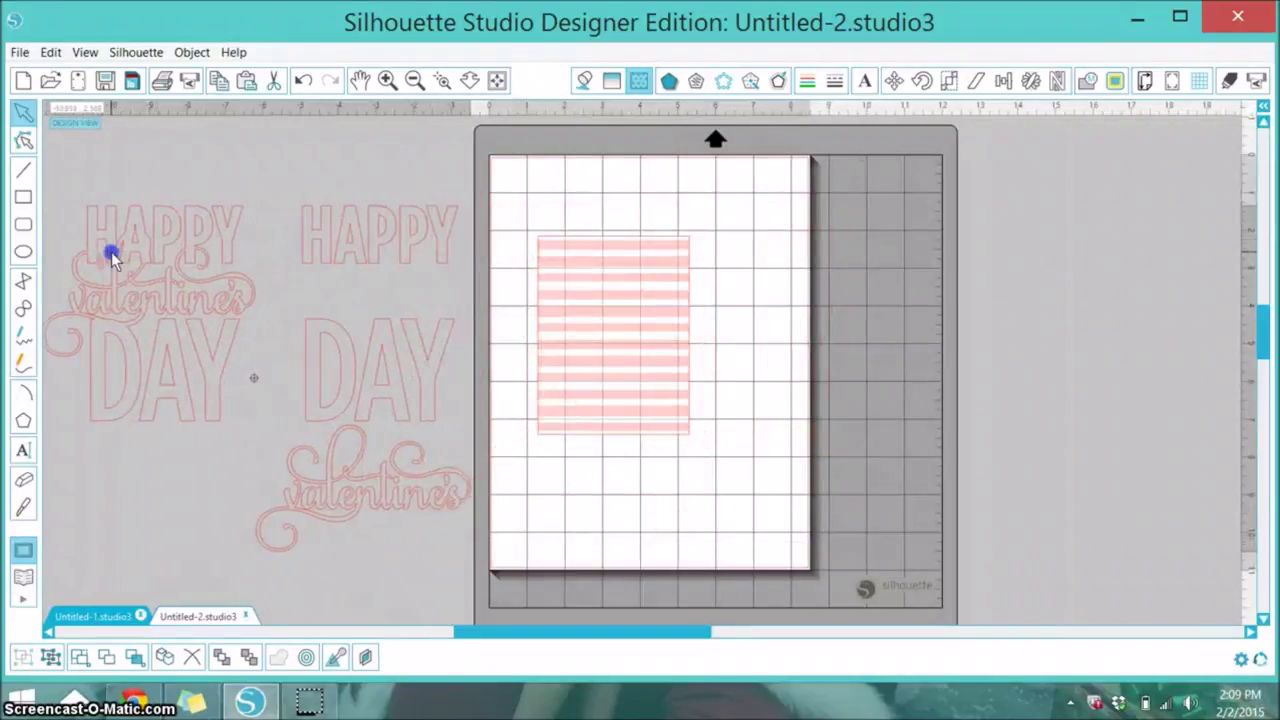
Ungroup the inserted saying and delete the version with the separated words.
click(133, 348)
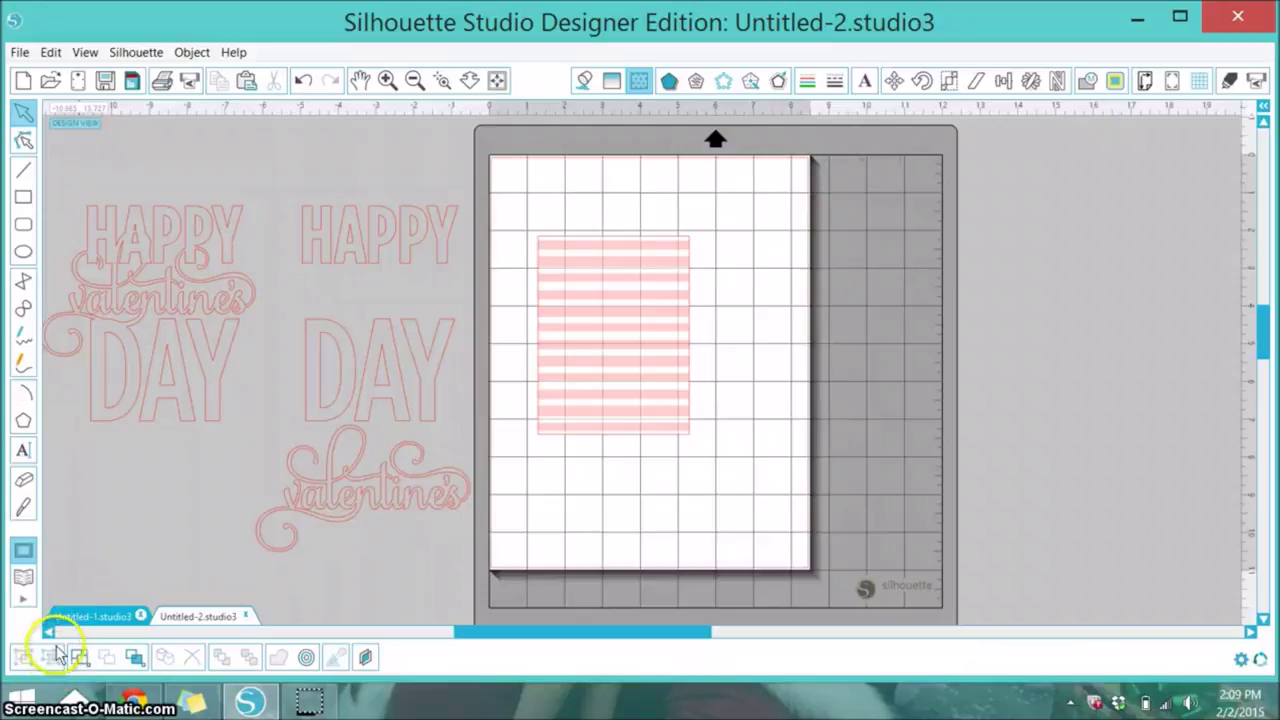
click(143, 416)
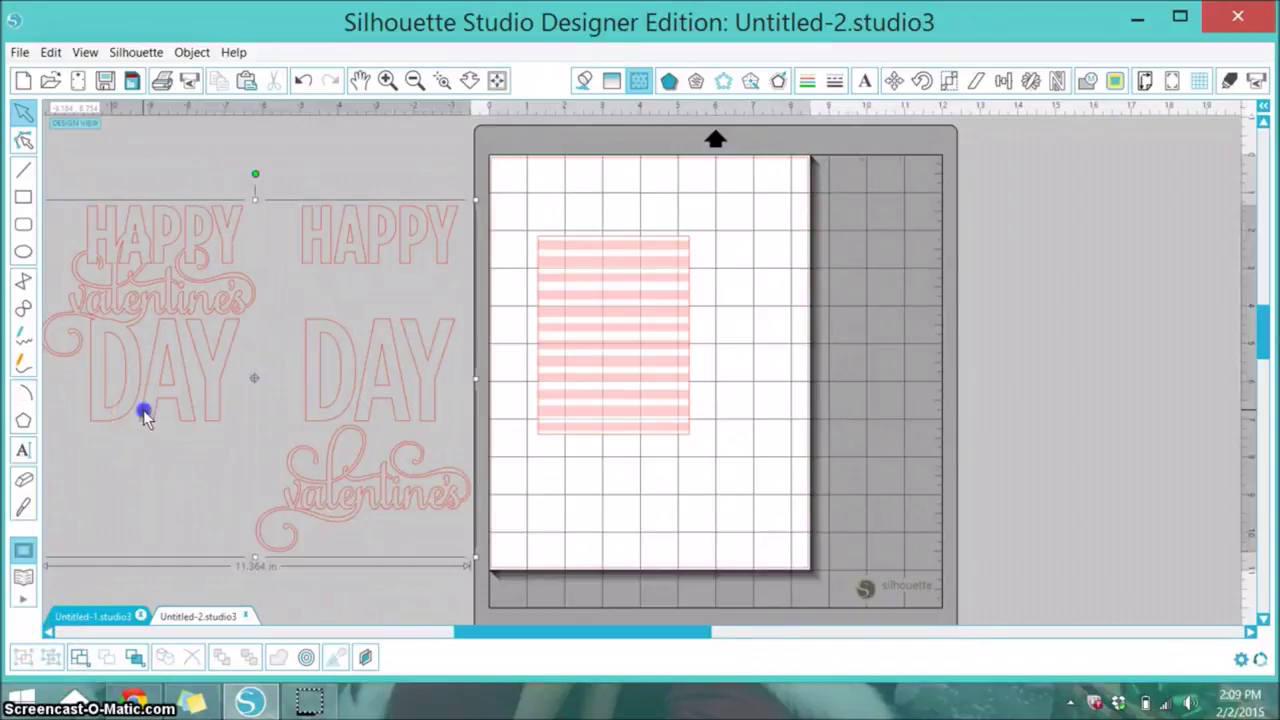
click(52, 660)
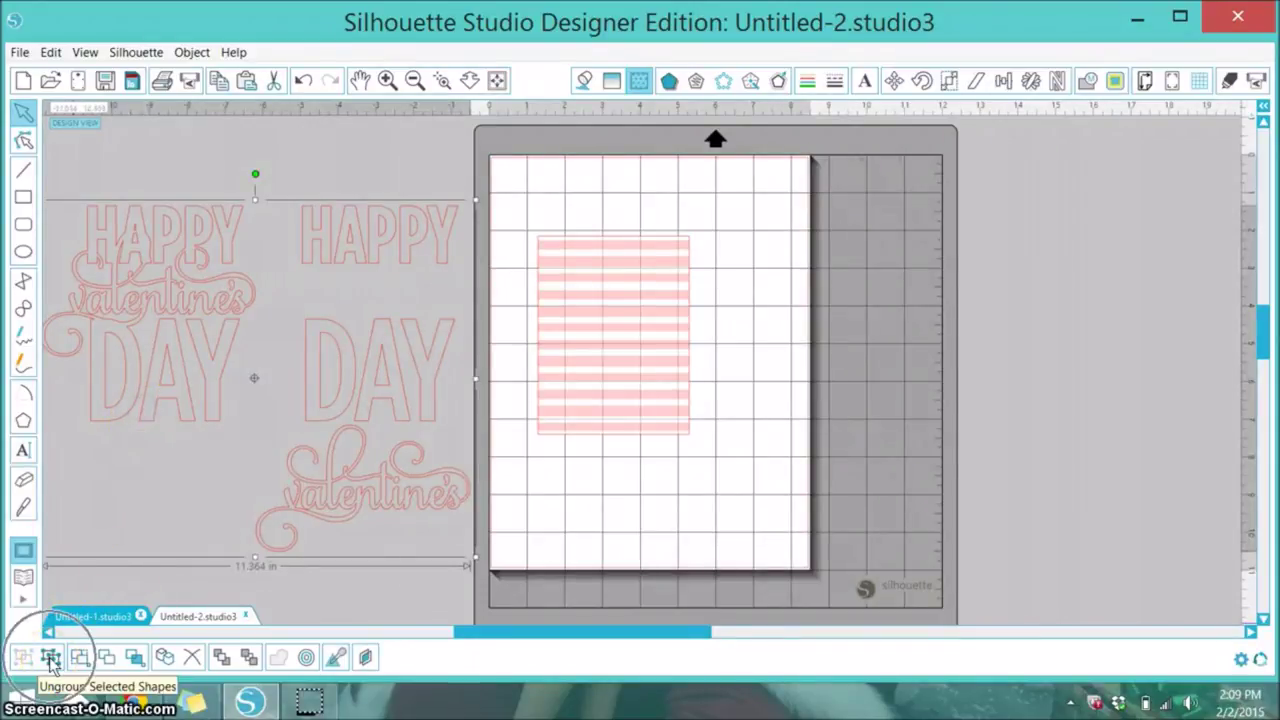
click(52, 660)
click(135, 578)
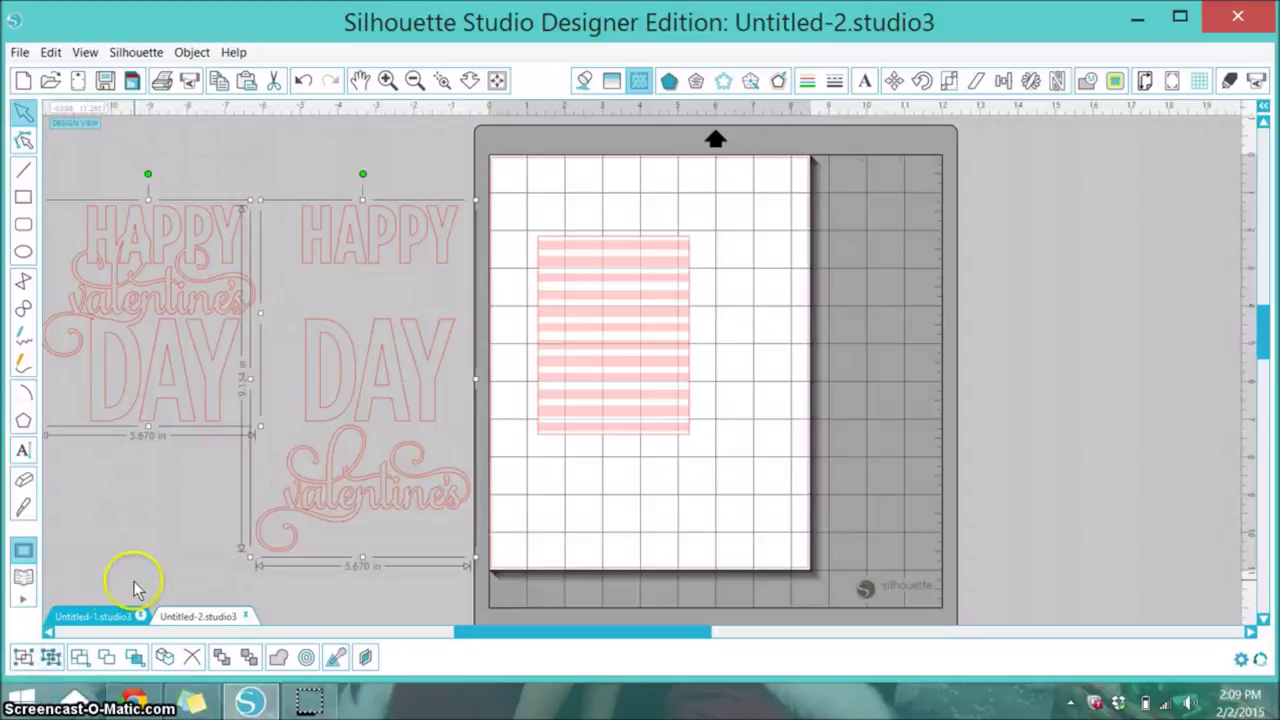
drag(376, 222, 470, 540)
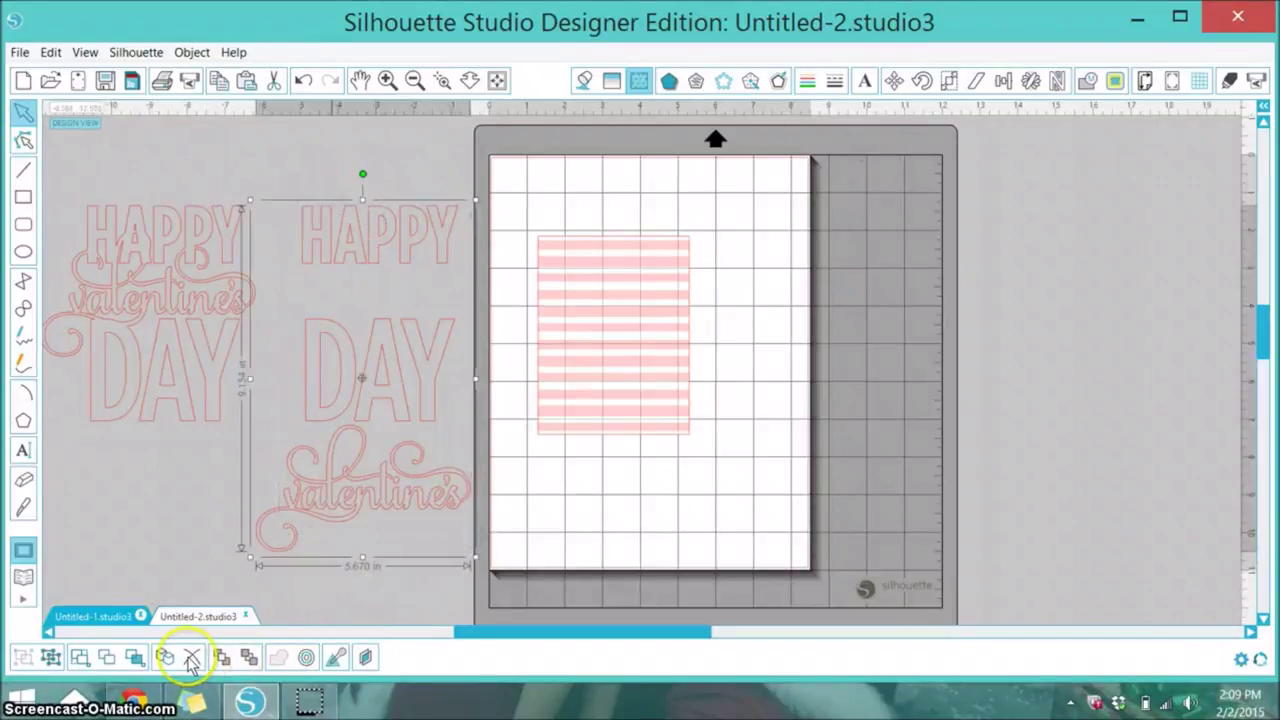
click(190, 658)
Shrink the Happy Valentine's Day phrase to about 2.68 in wide and place it on the striped rectangle.
drag(178, 382, 408, 392)
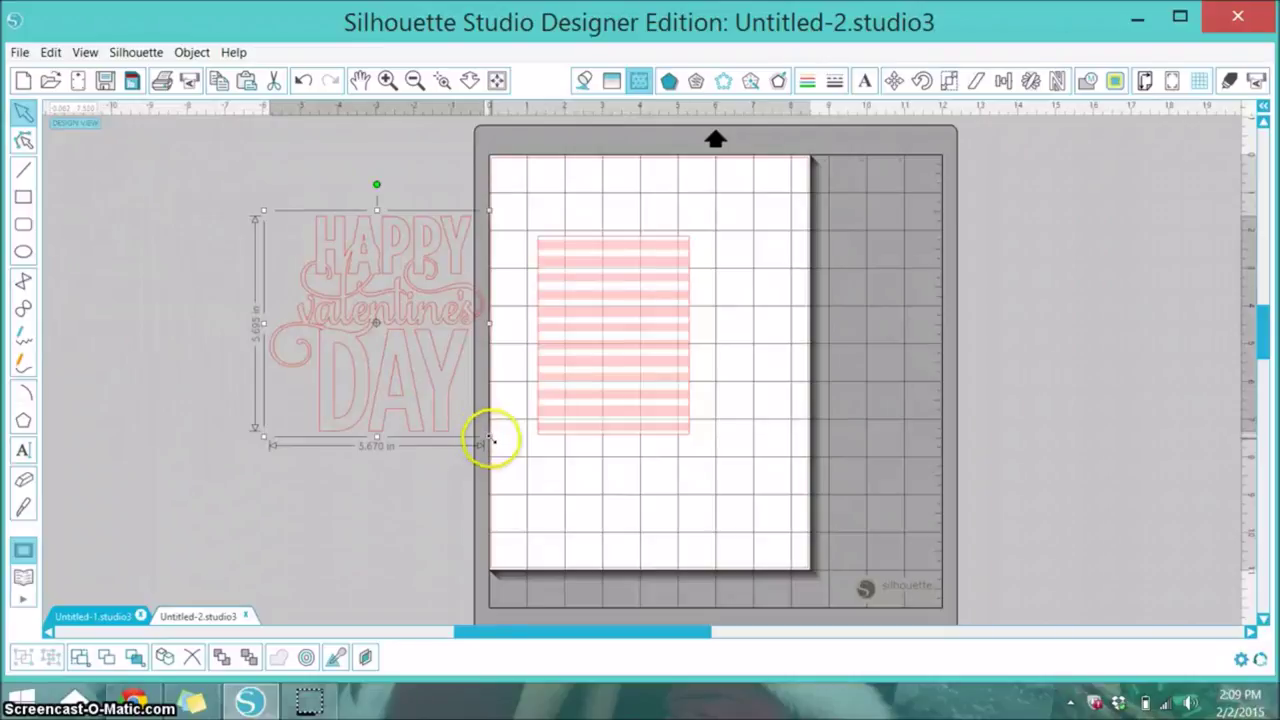
drag(491, 440, 383, 326)
drag(337, 266, 625, 326)
click(737, 363)
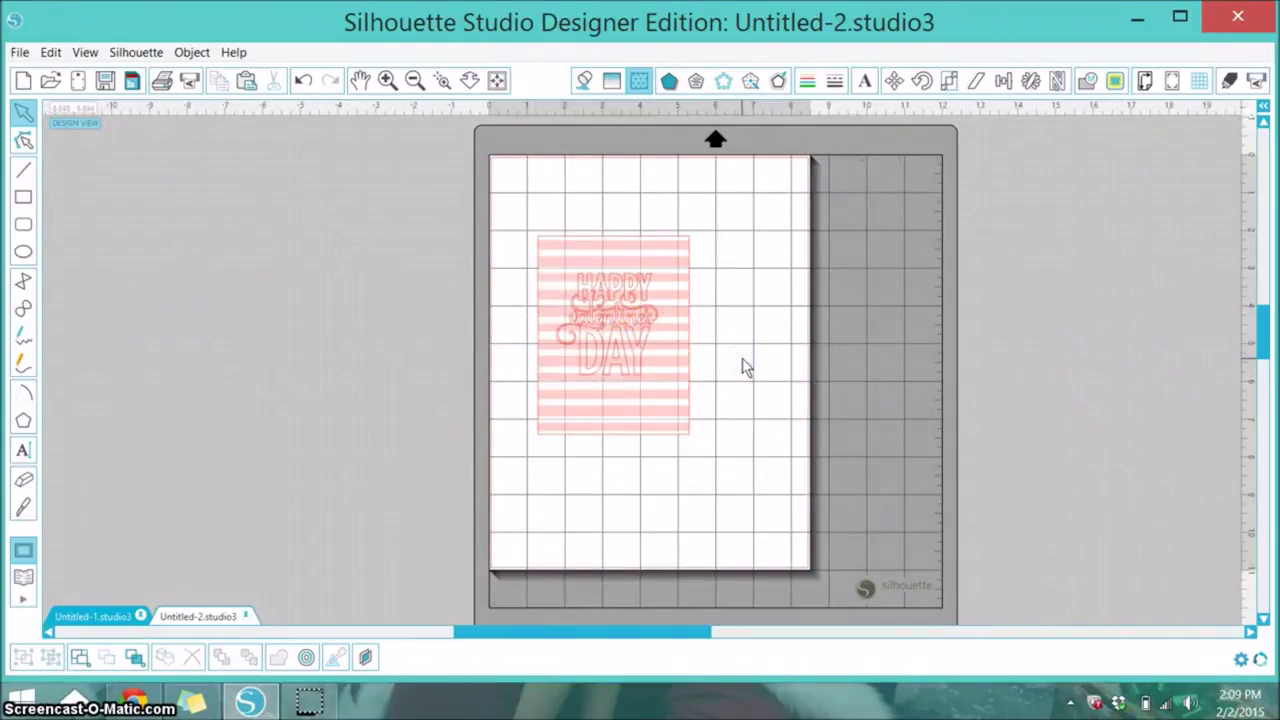
Try shifting the striped rectangle toward the page's left edge without the phrase, and undo the move.
click(446, 84)
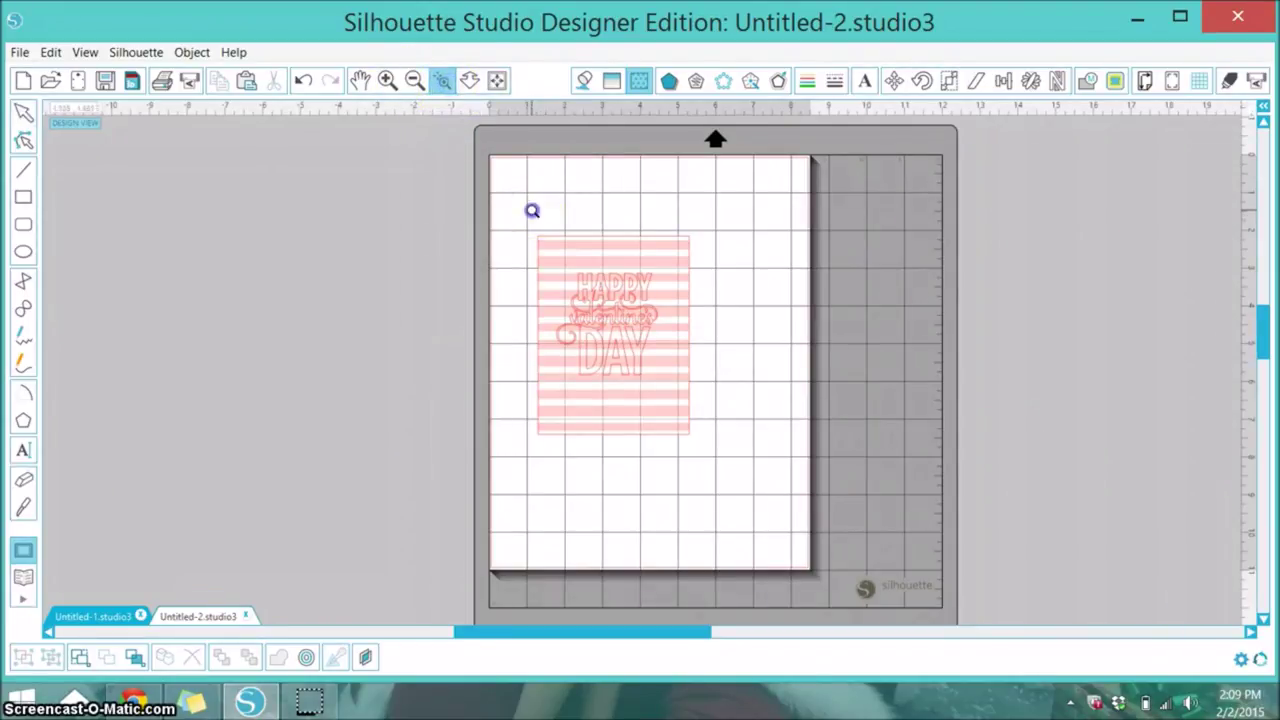
drag(690, 472, 700, 471)
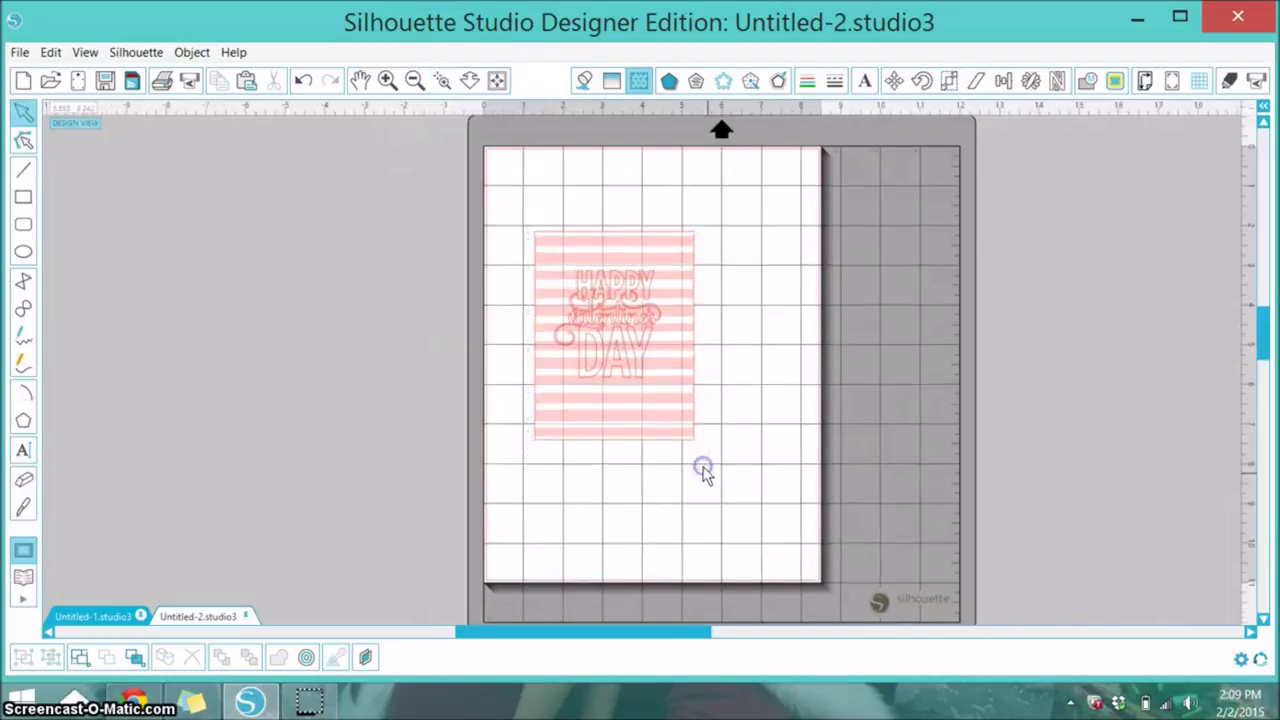
click(685, 402)
drag(684, 401, 679, 402)
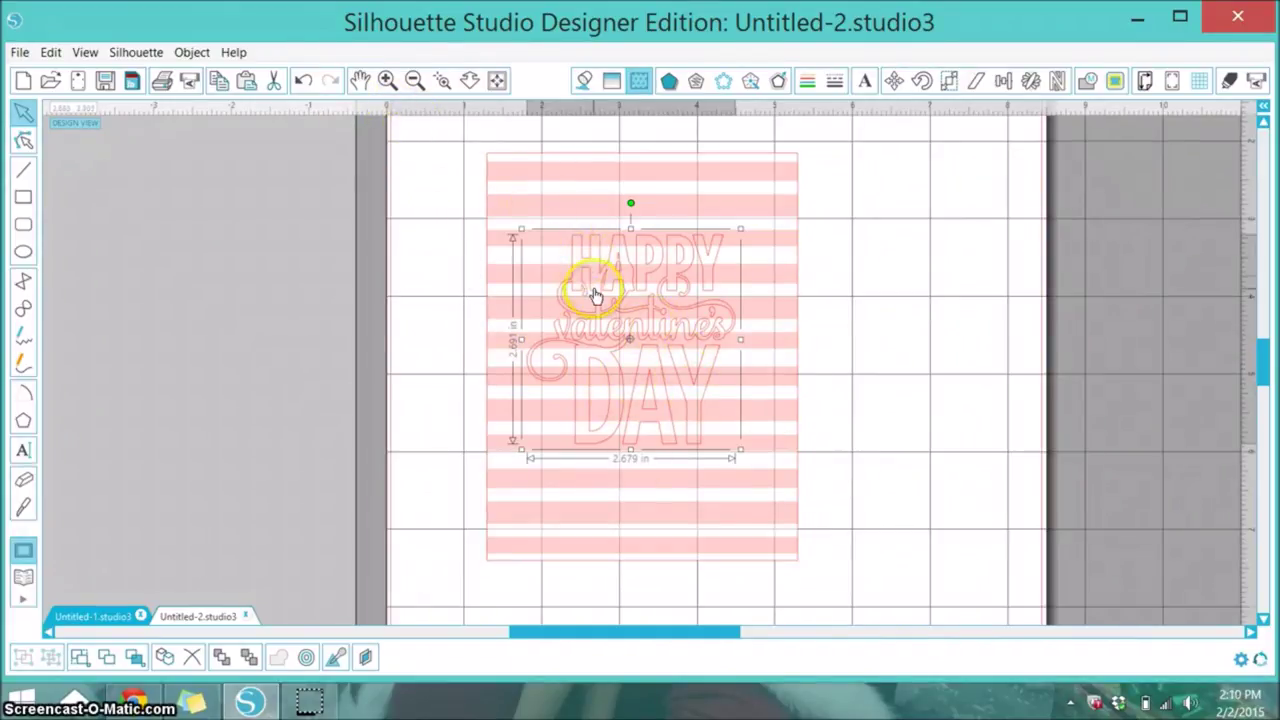
drag(580, 271, 534, 274)
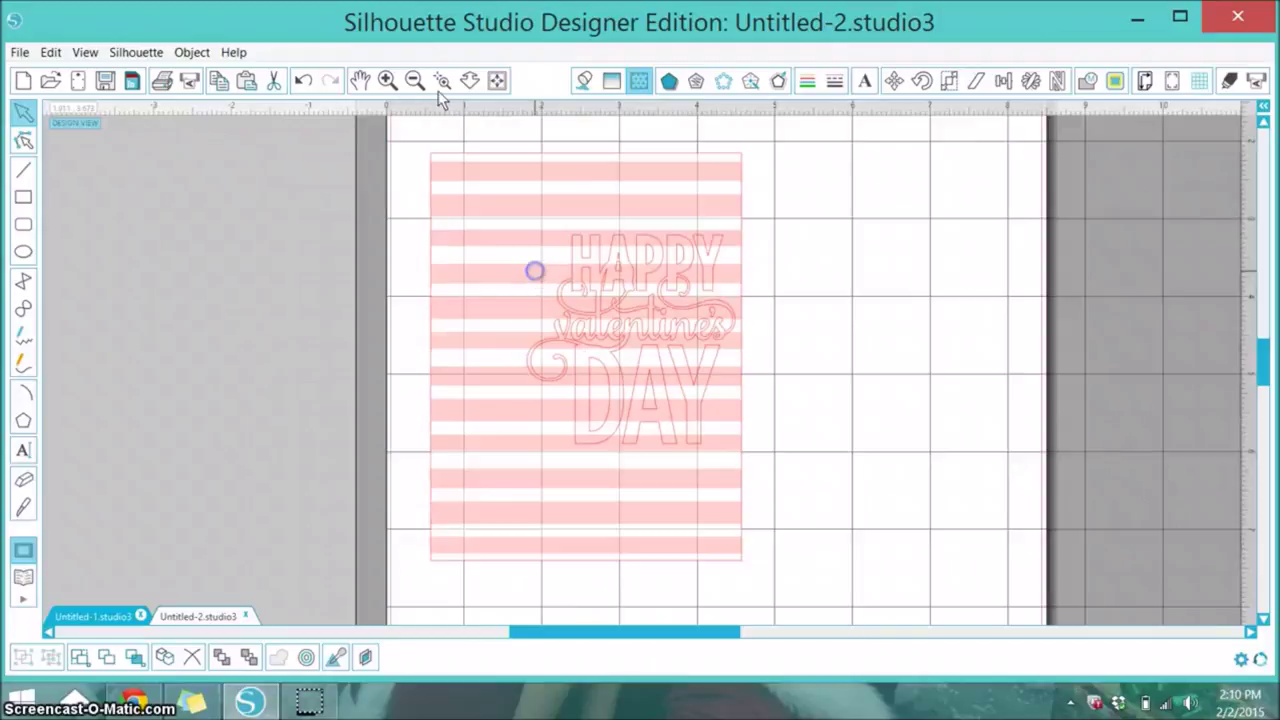
click(303, 80)
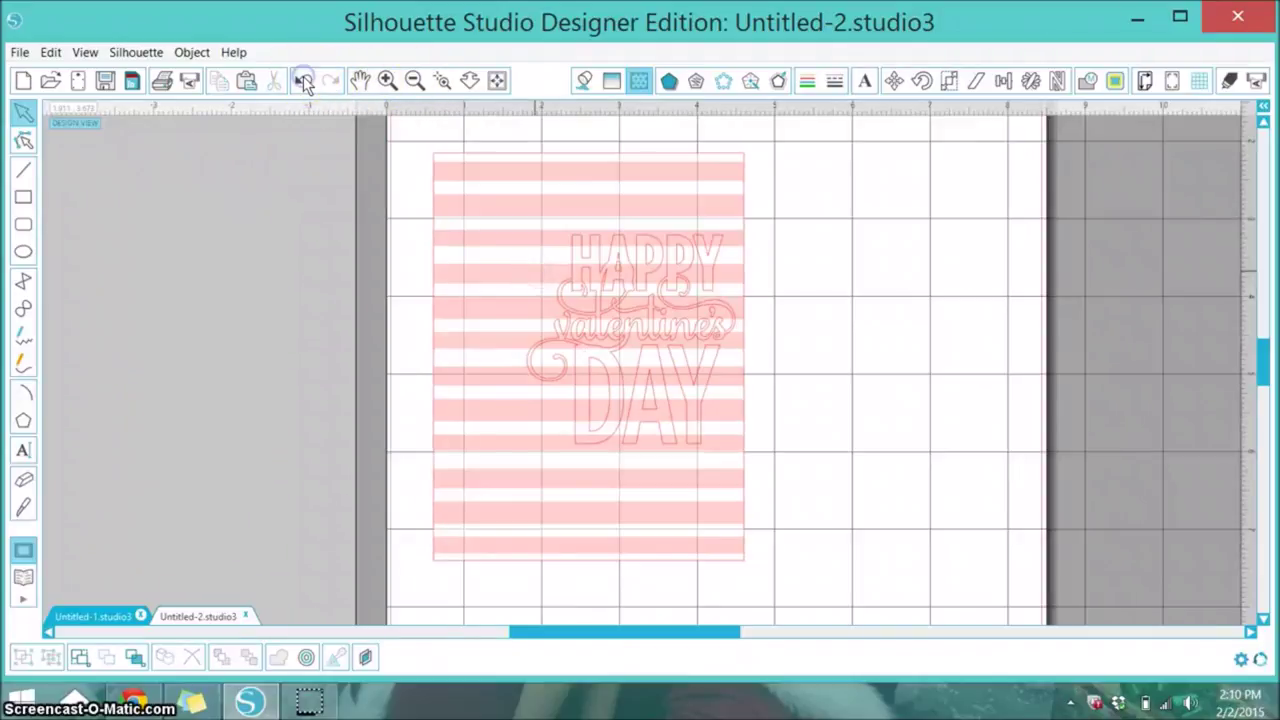
Move the striped rectangle near the page's upper-left corner and position the Valentine phrase over it again.
drag(568, 337, 149, 312)
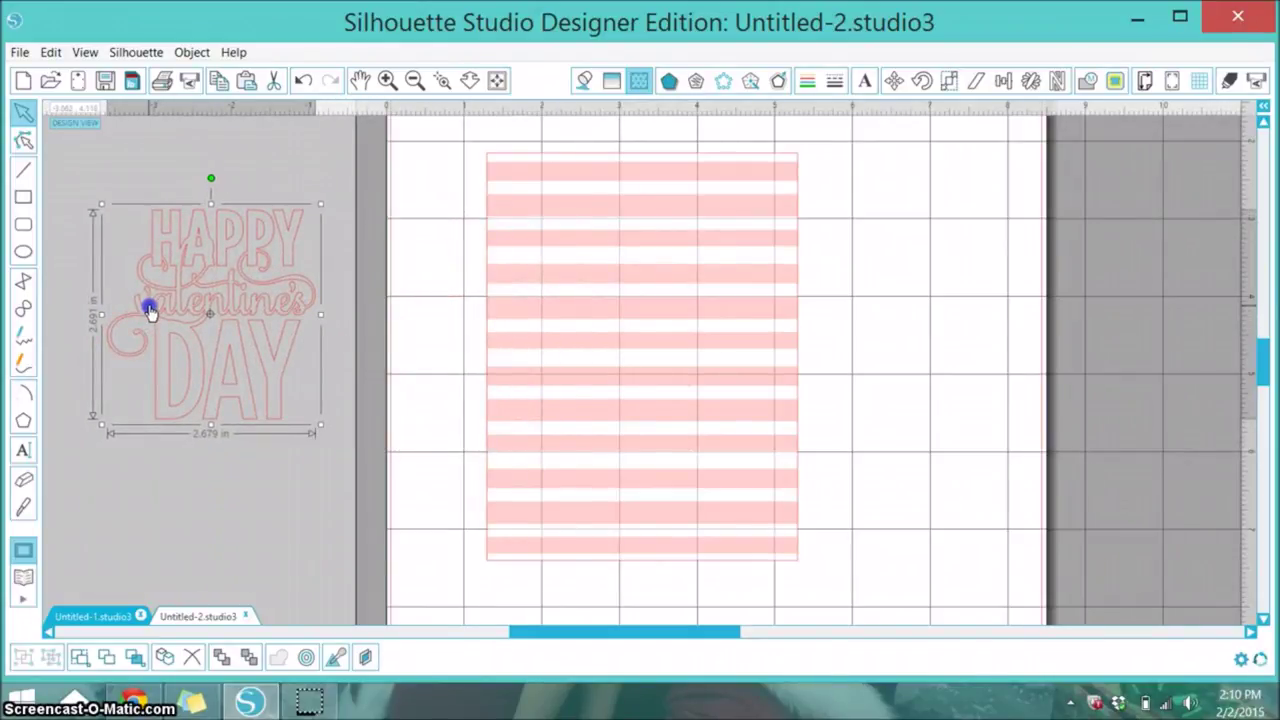
click(498, 80)
drag(614, 300, 591, 243)
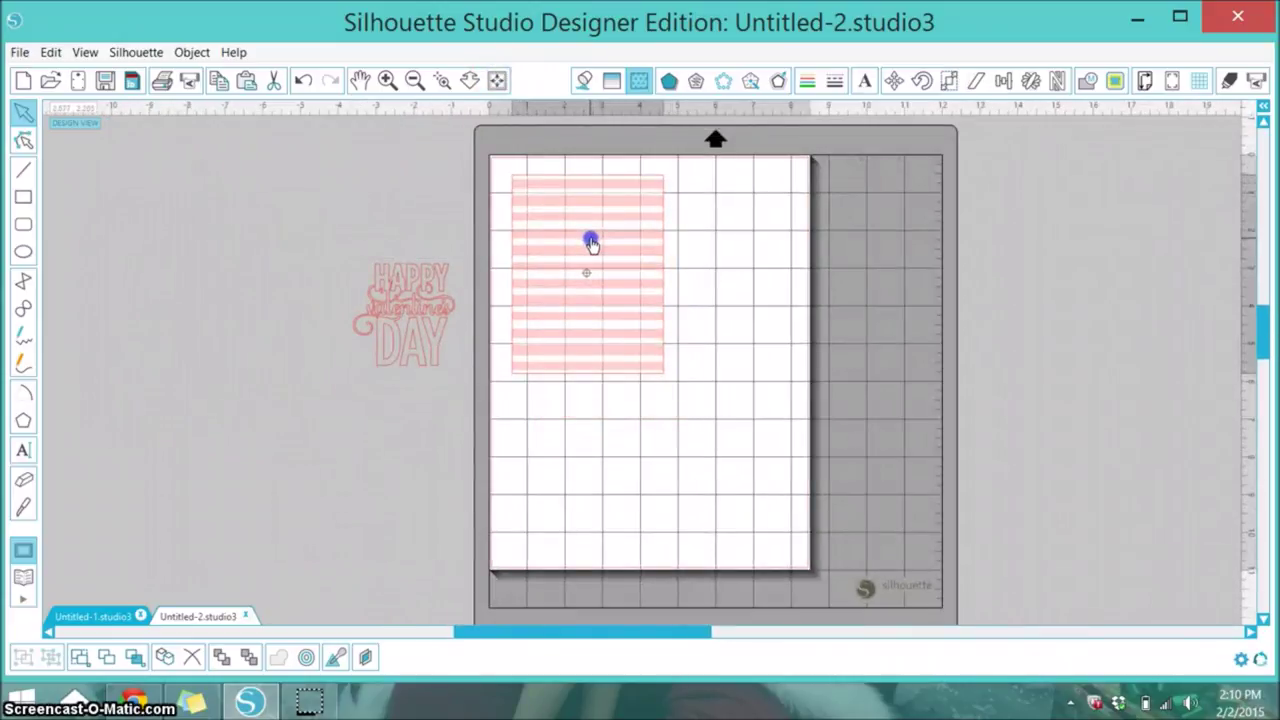
drag(420, 303, 600, 263)
click(391, 277)
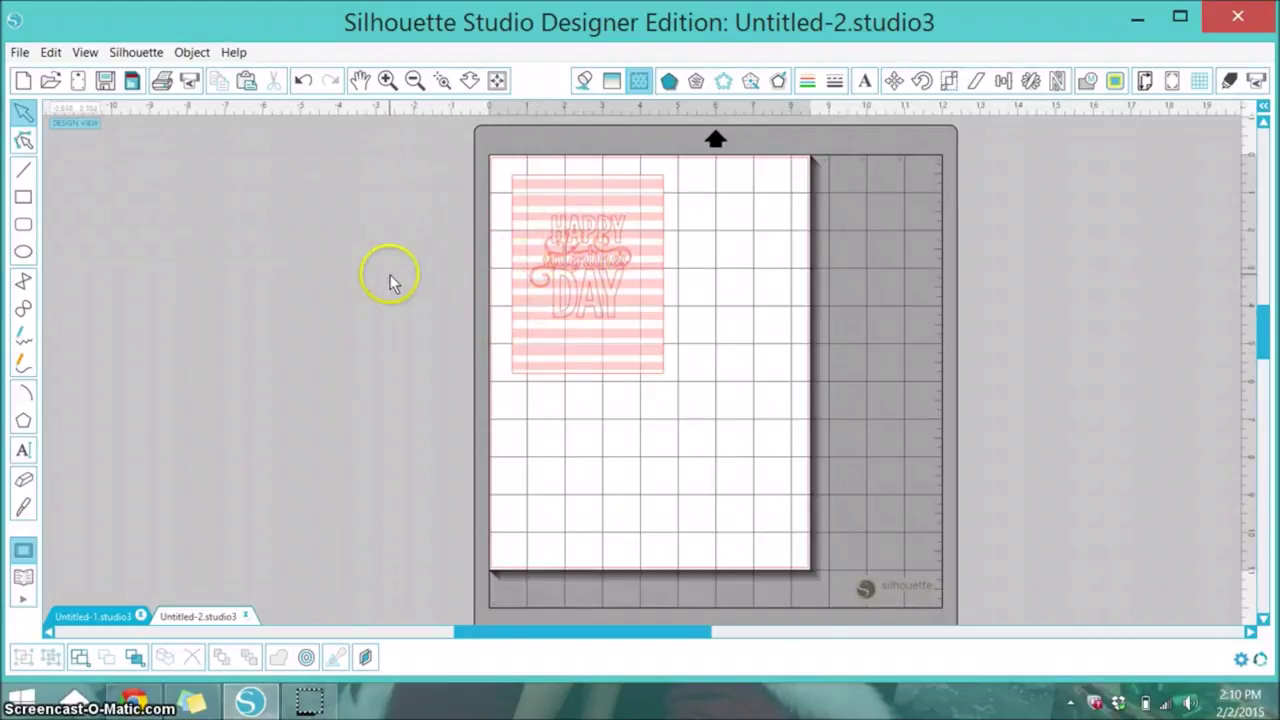
Move the Valentine phrase off the page and print one copy of the striped rectangle on the Canon MX510 series Printer.
click(567, 271)
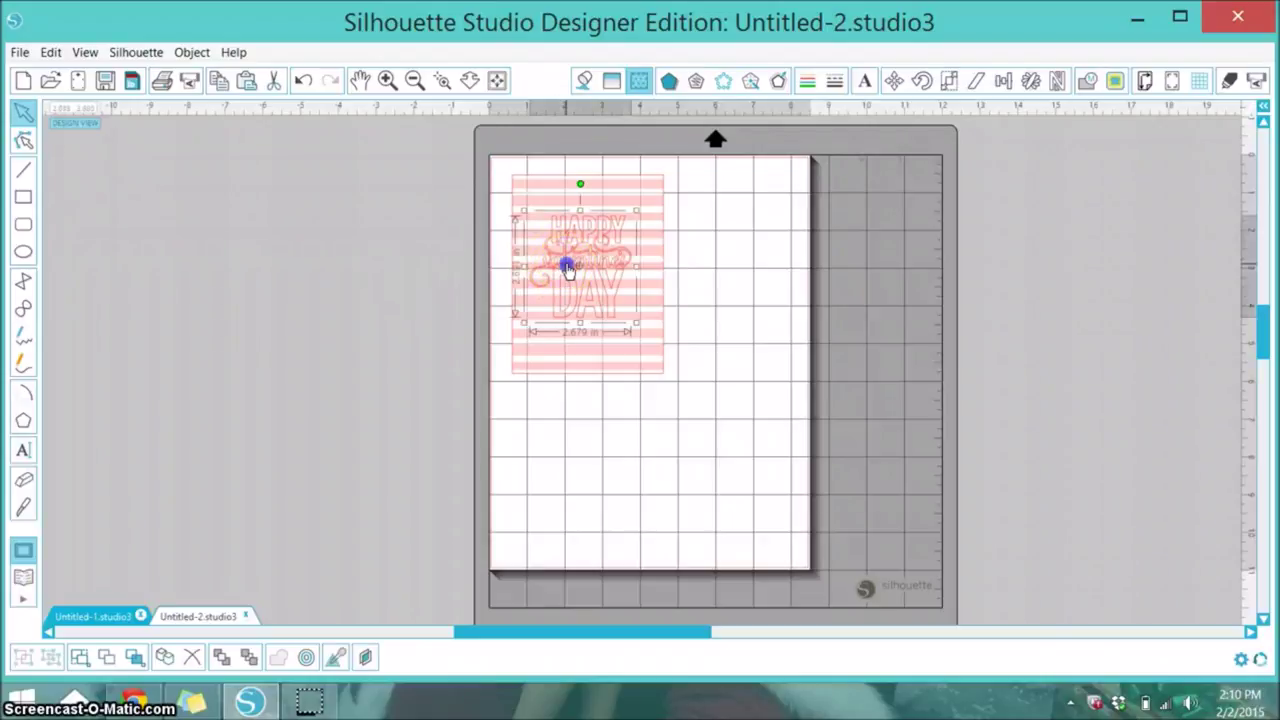
drag(567, 268, 362, 256)
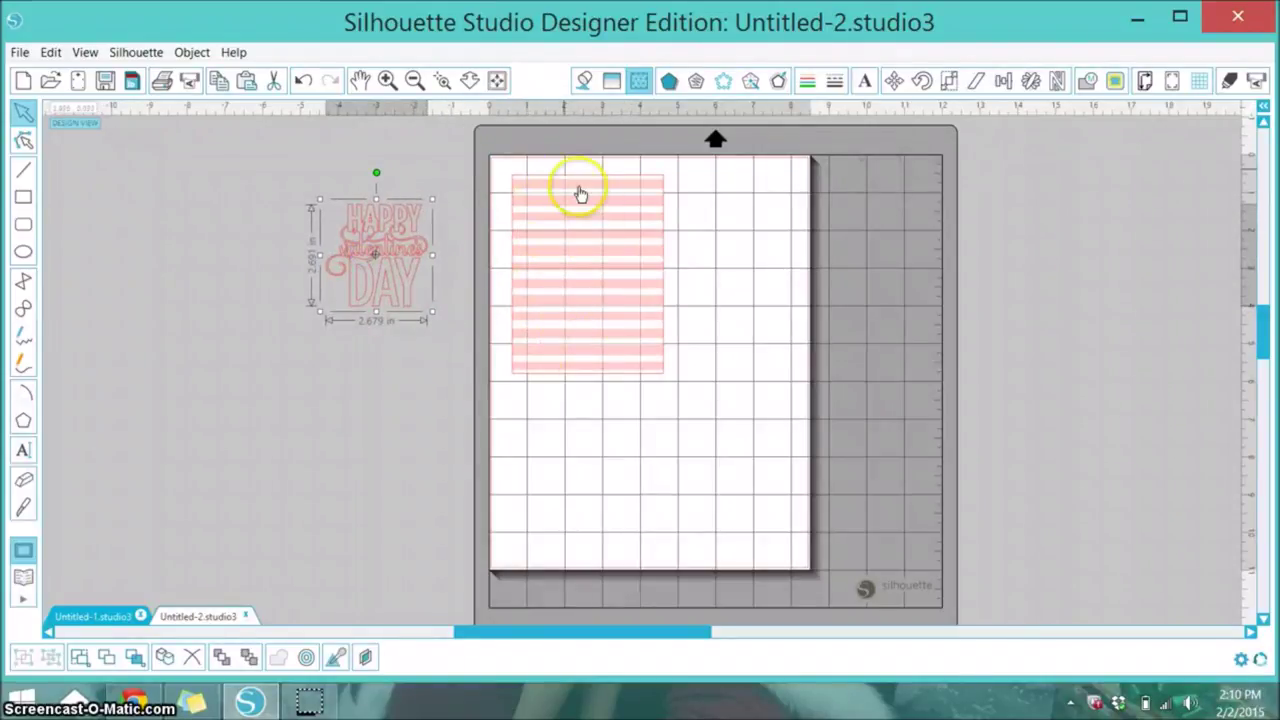
click(162, 82)
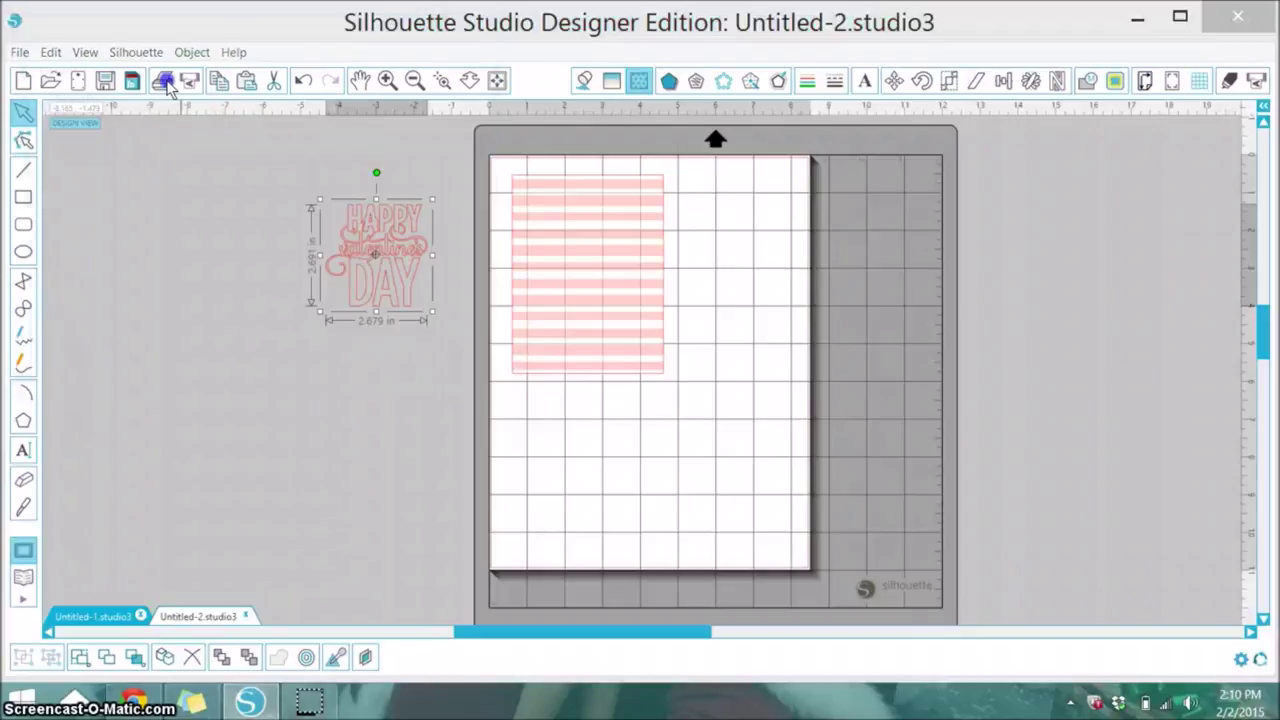
click(265, 421)
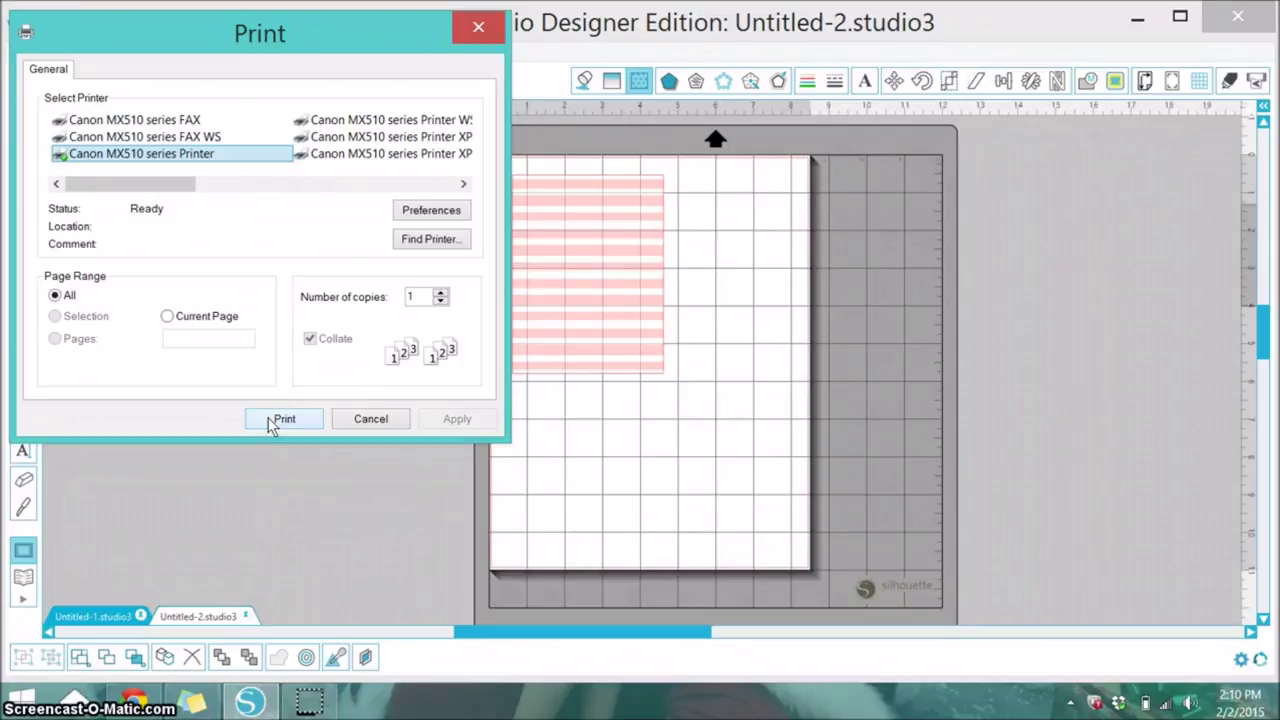
Confirm printing of the striped rectangle and undo the moves that took the Valentine phrase off the page.
click(270, 424)
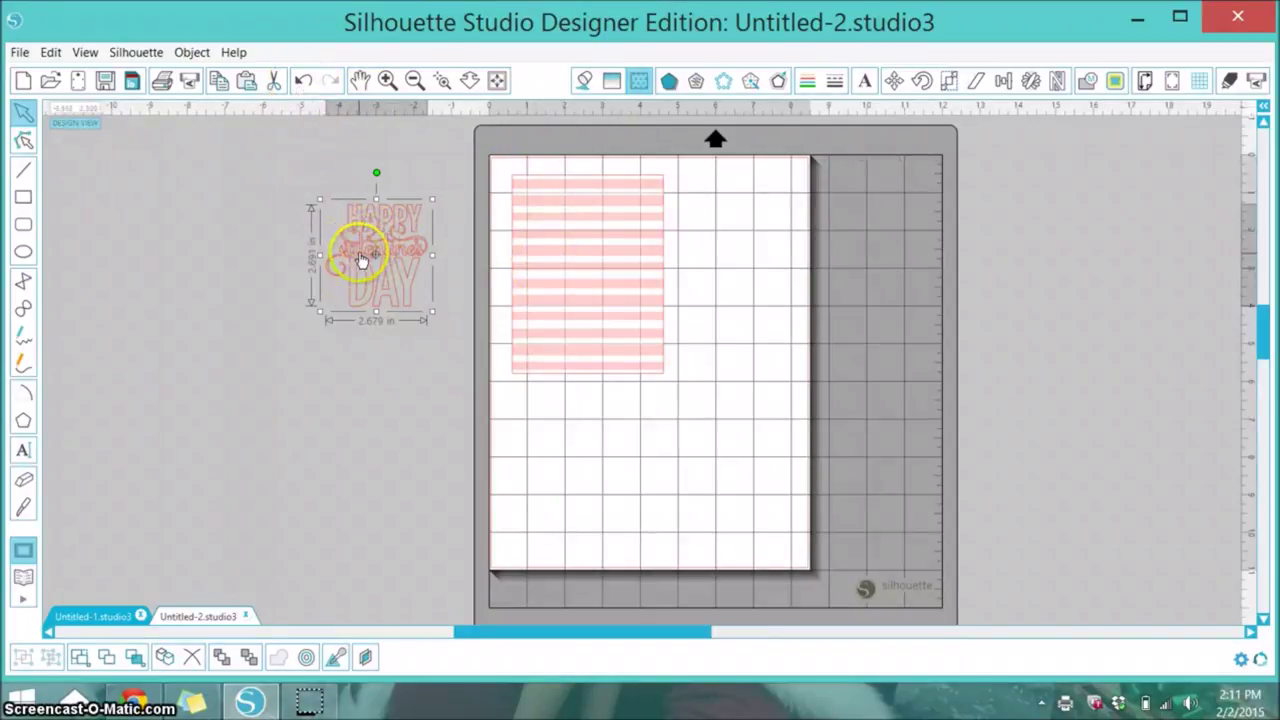
click(300, 87)
click(300, 87)
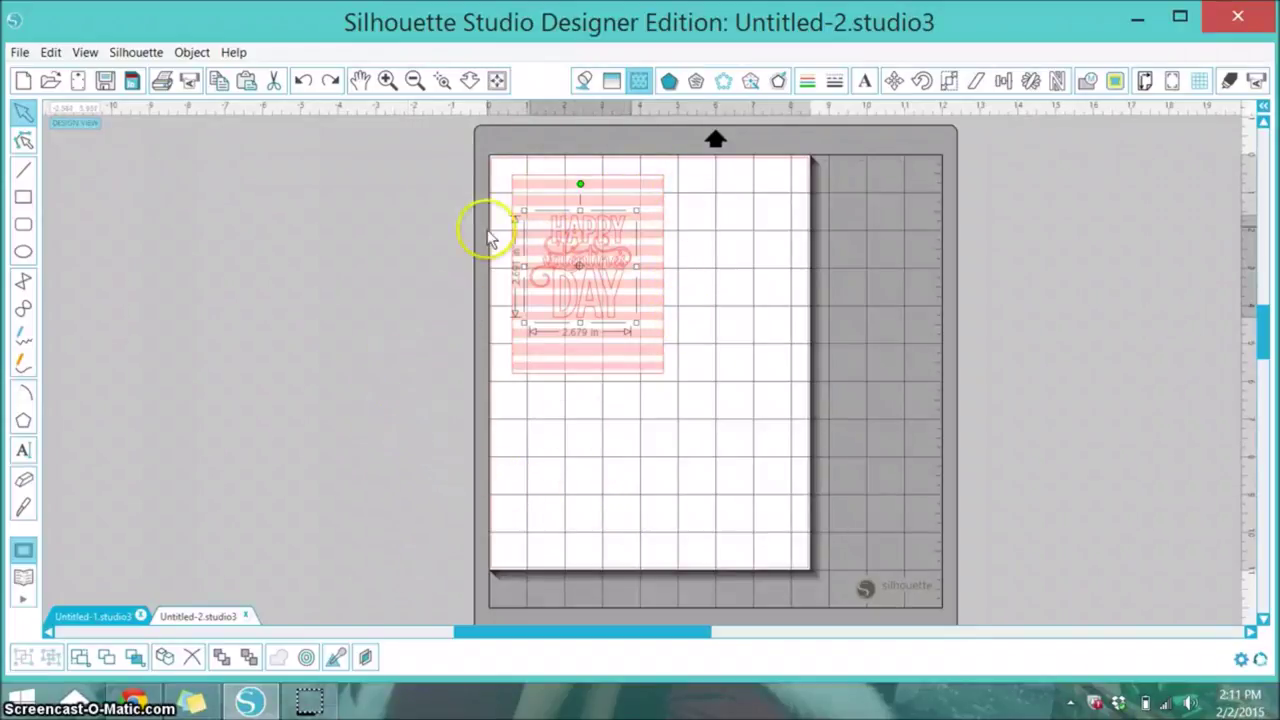
Set the striped rectangle's cut style to No Cut in the cut settings.
click(519, 190)
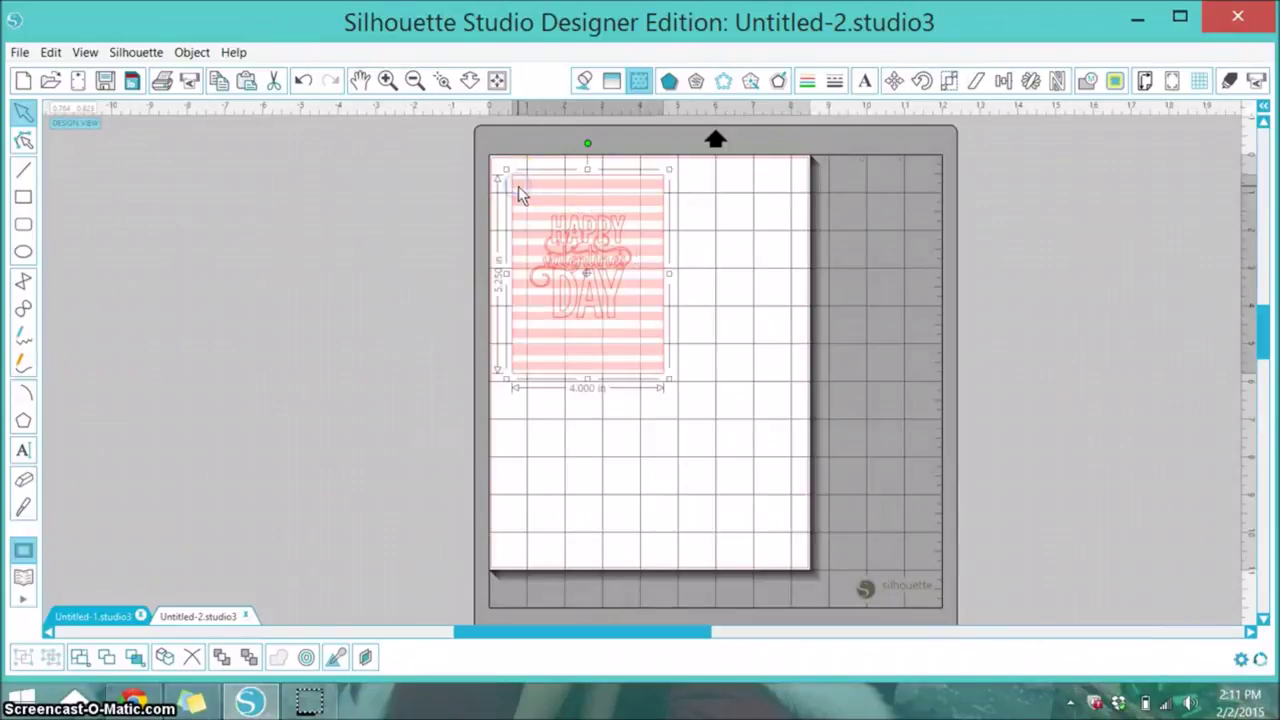
click(1228, 82)
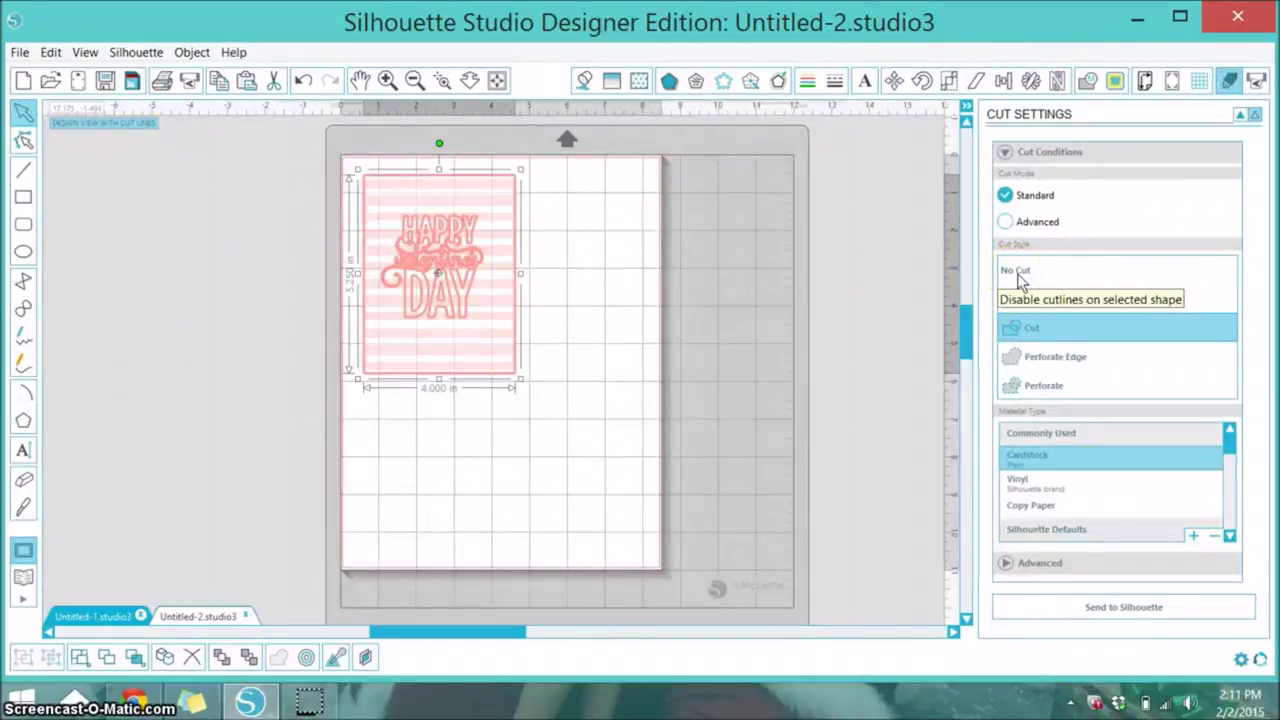
click(1017, 271)
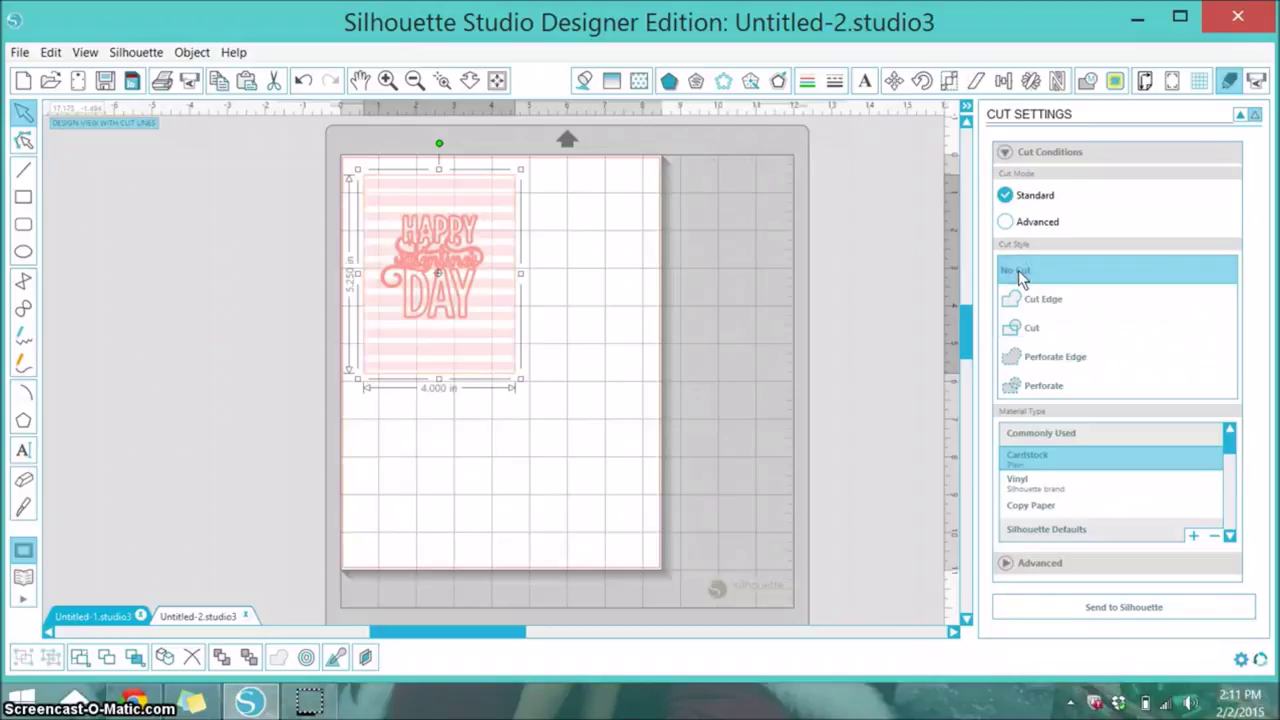
Select the Happy Valentine's Day phrase and choose Silhouette Sketch Pen as its material type, keeping the Cut style.
click(455, 247)
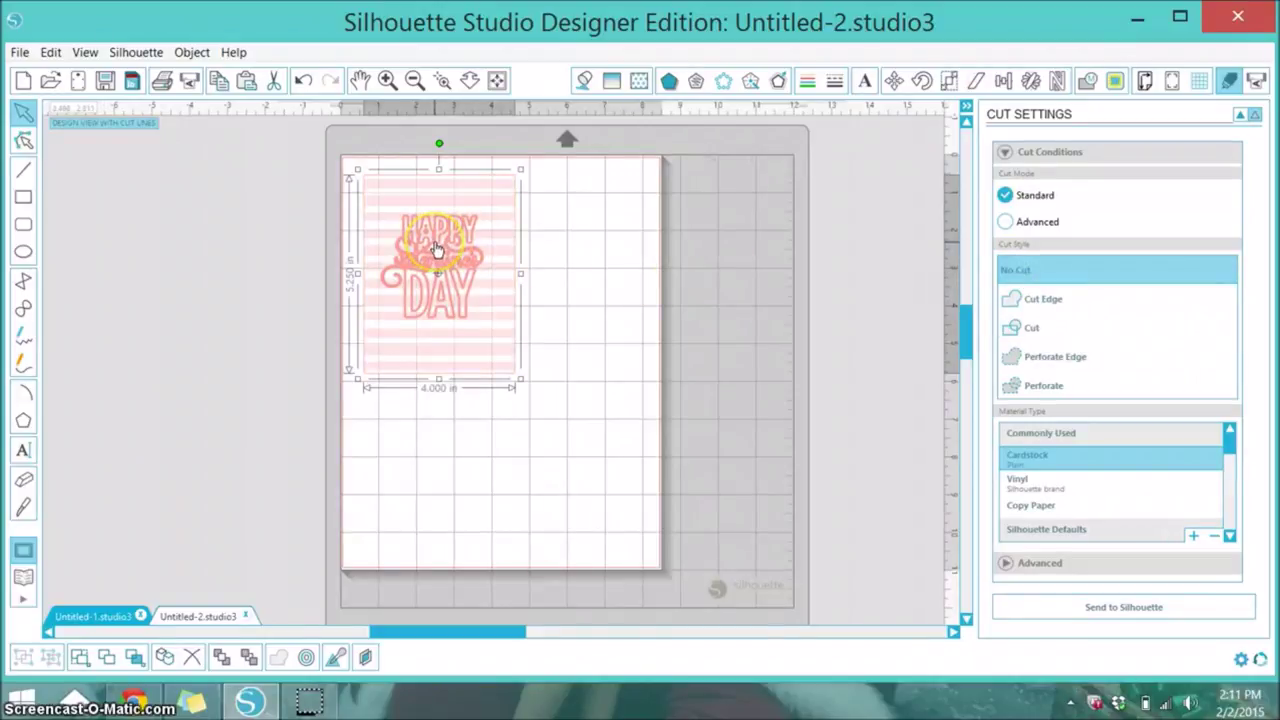
click(437, 249)
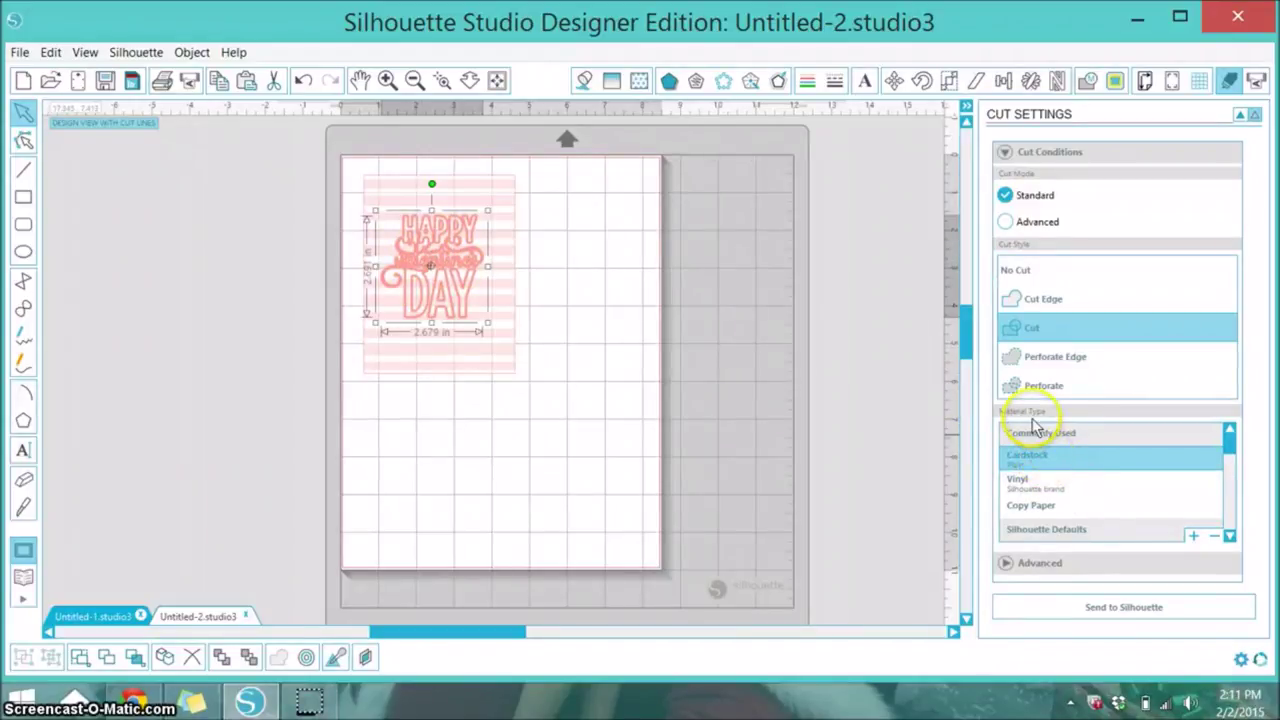
scroll(1046, 491, down, 2)
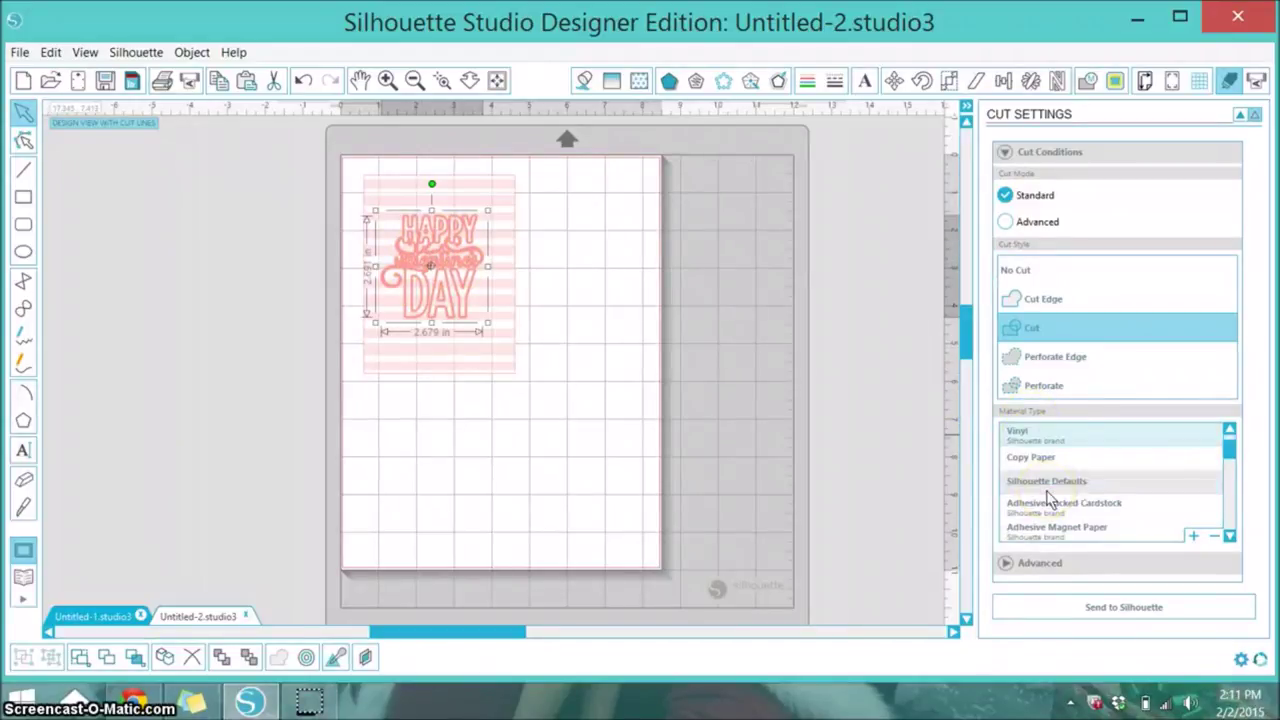
scroll(1049, 499, down, 2)
scroll(1047, 499, down, 5)
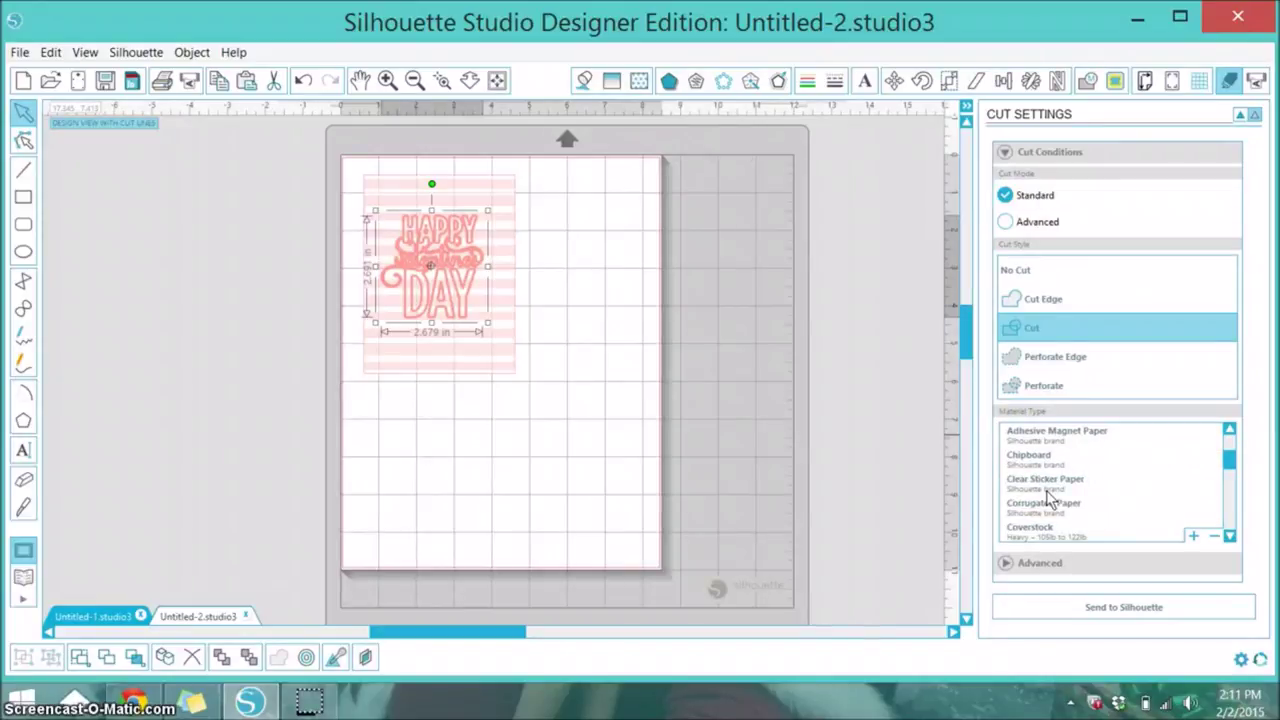
scroll(1046, 496, down, 2)
scroll(1047, 497, down, 6)
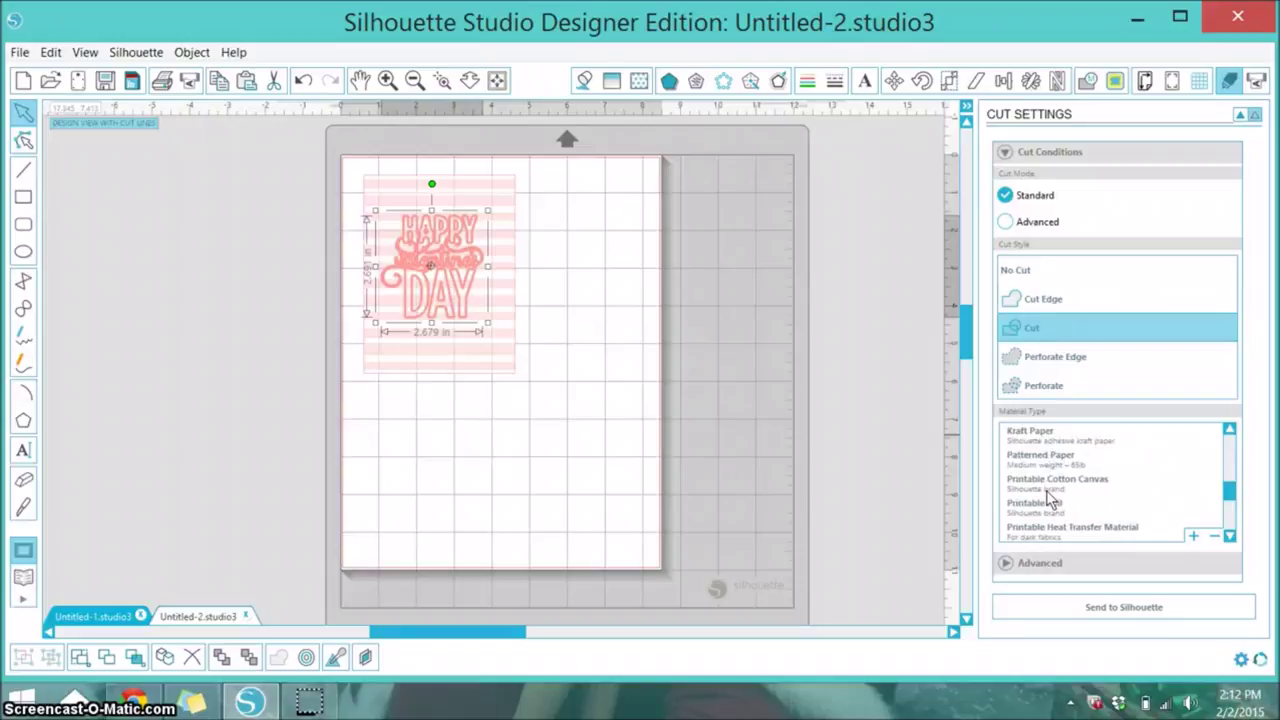
scroll(1046, 490, down, 6)
click(1048, 504)
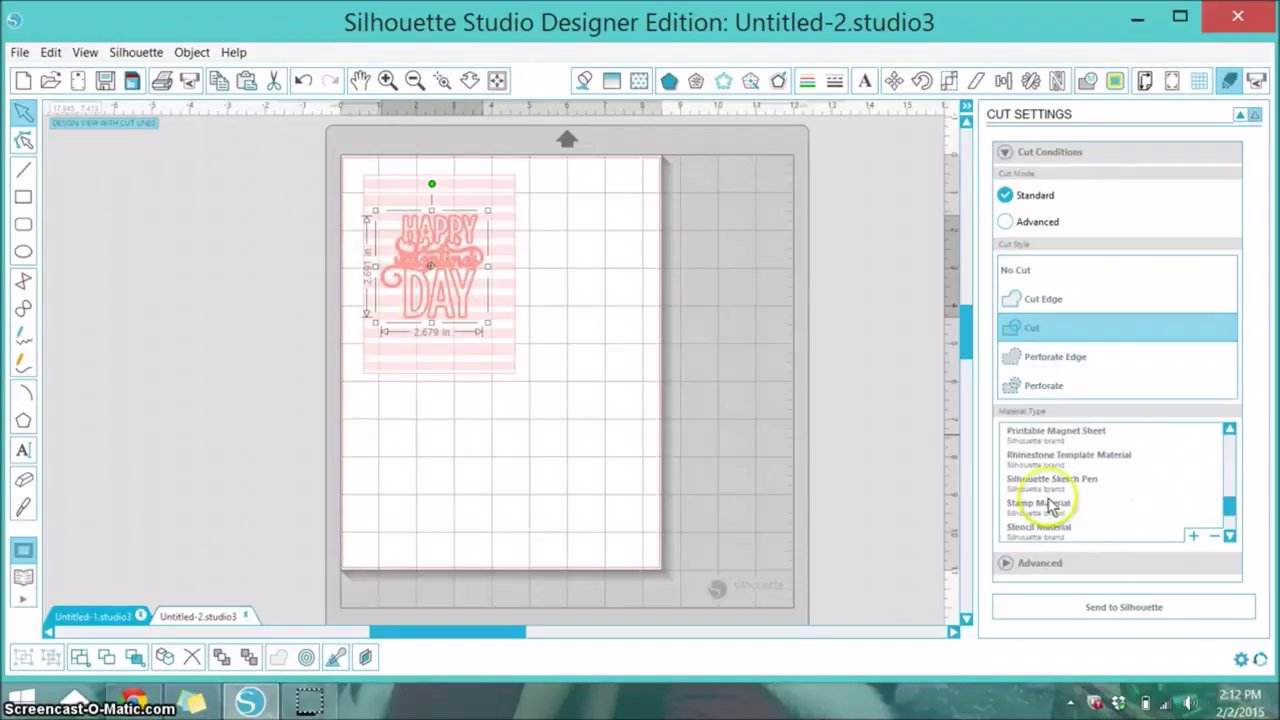
click(1075, 478)
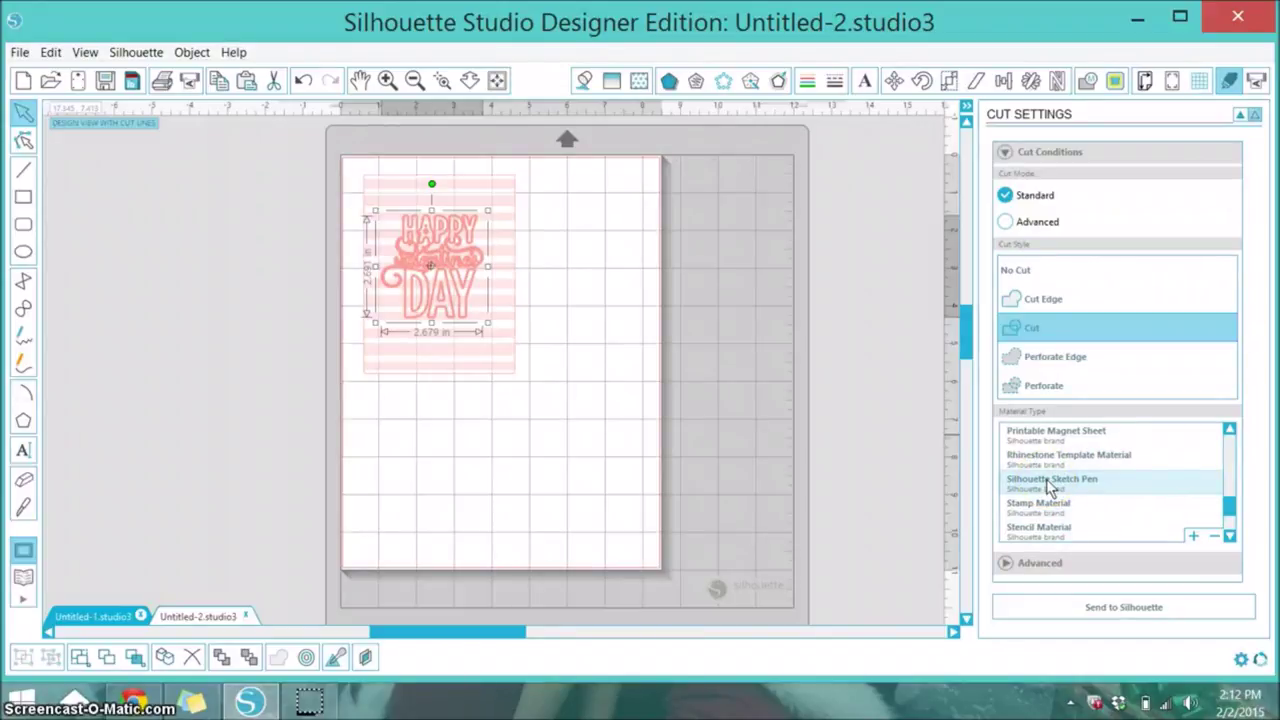
click(1048, 484)
click(1125, 568)
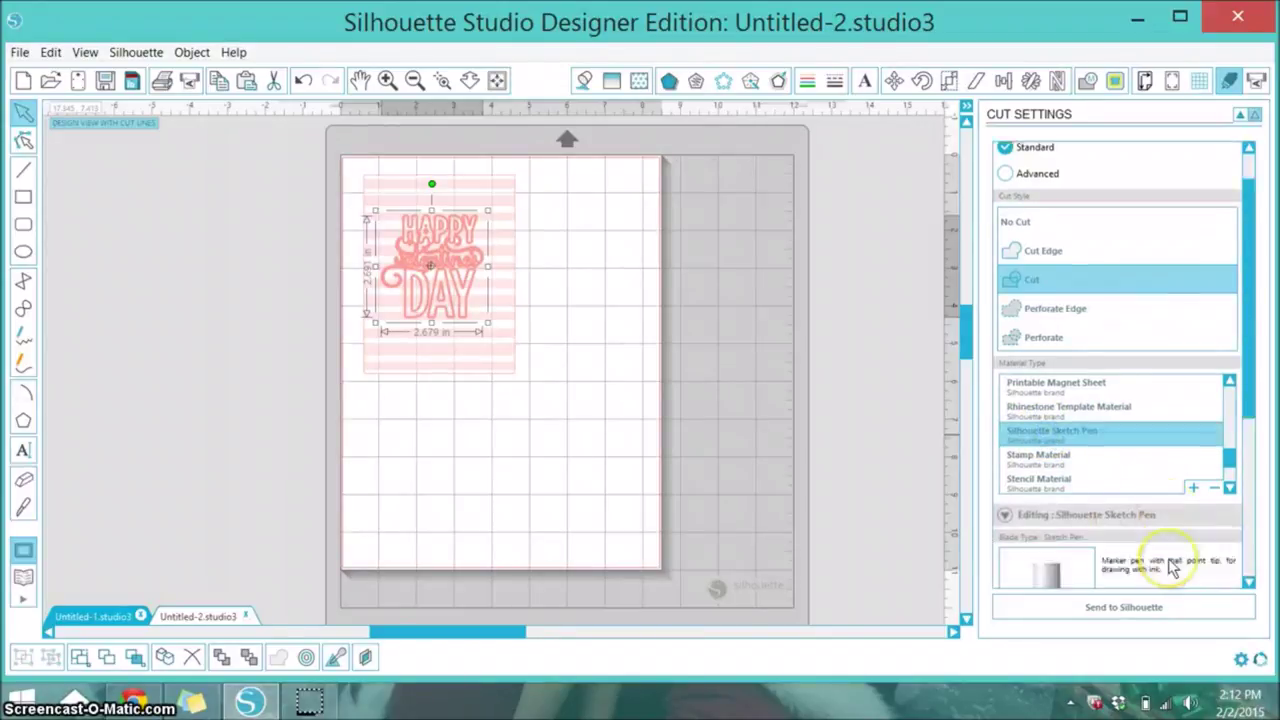
Check that Double Cut is enabled for the sketch pen and proceed to sending the phrase to the Silhouette.
scroll(1172, 567, down, 1)
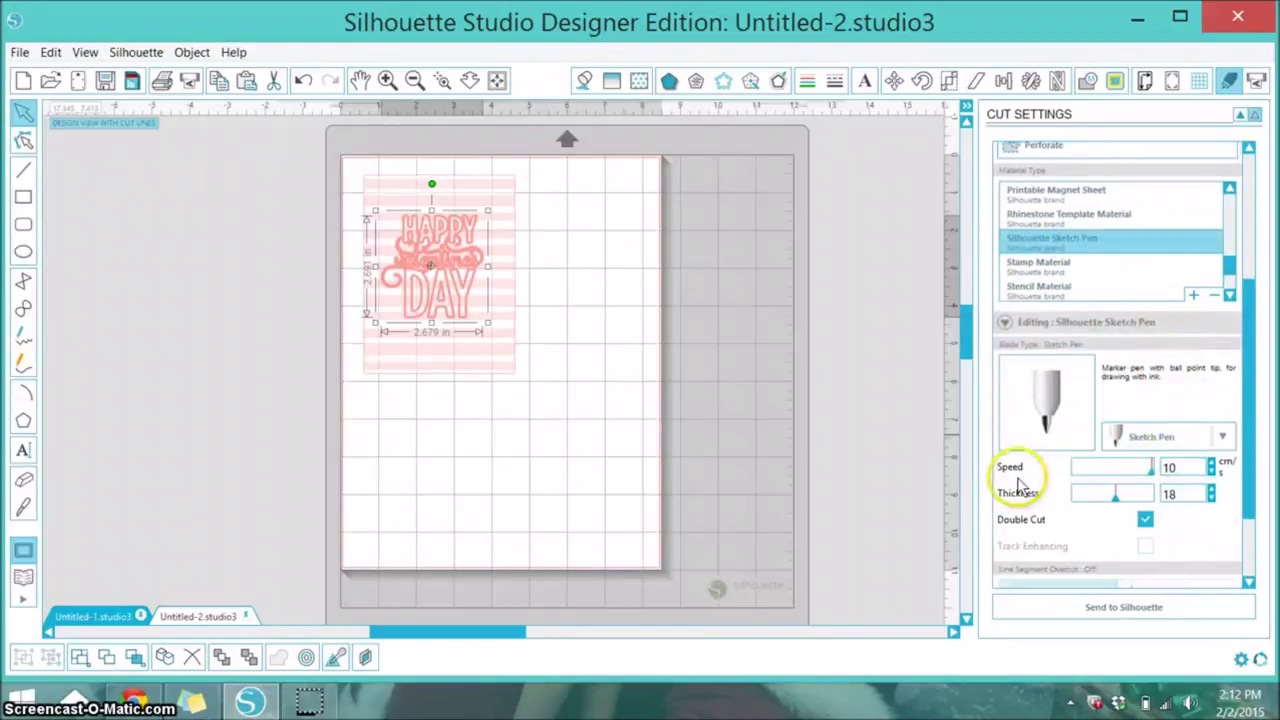
click(1145, 521)
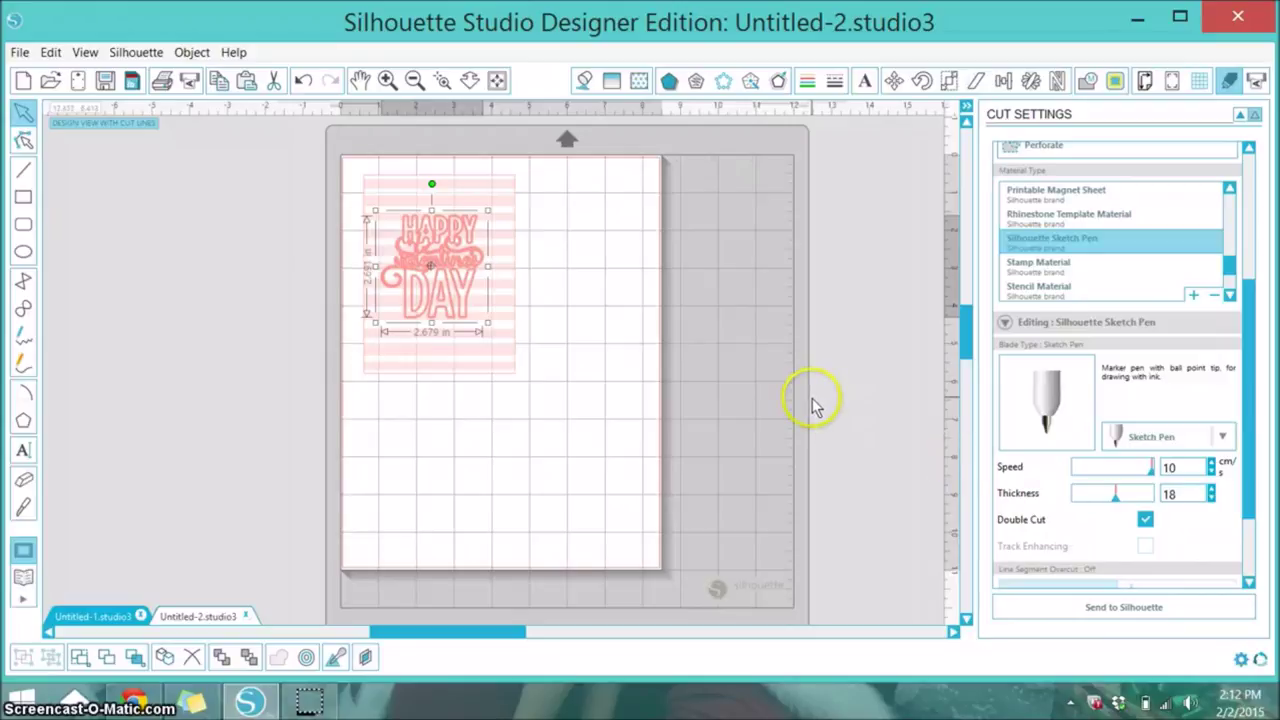
click(1113, 610)
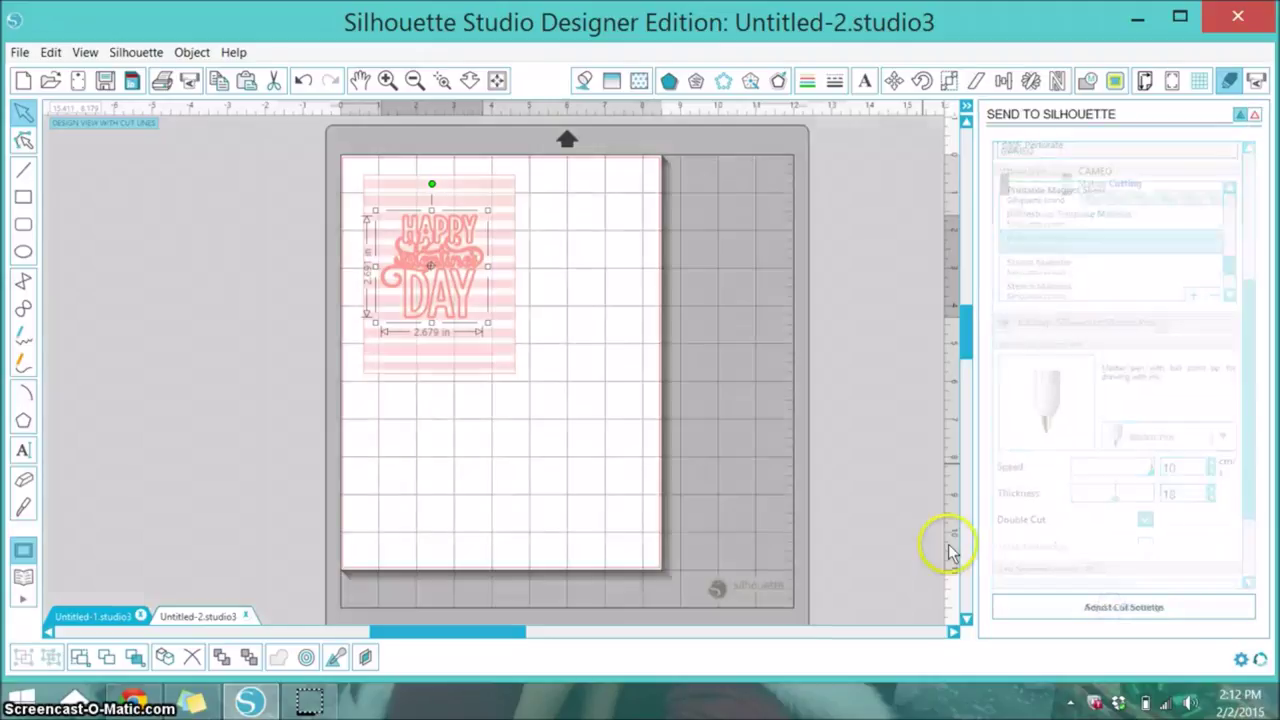